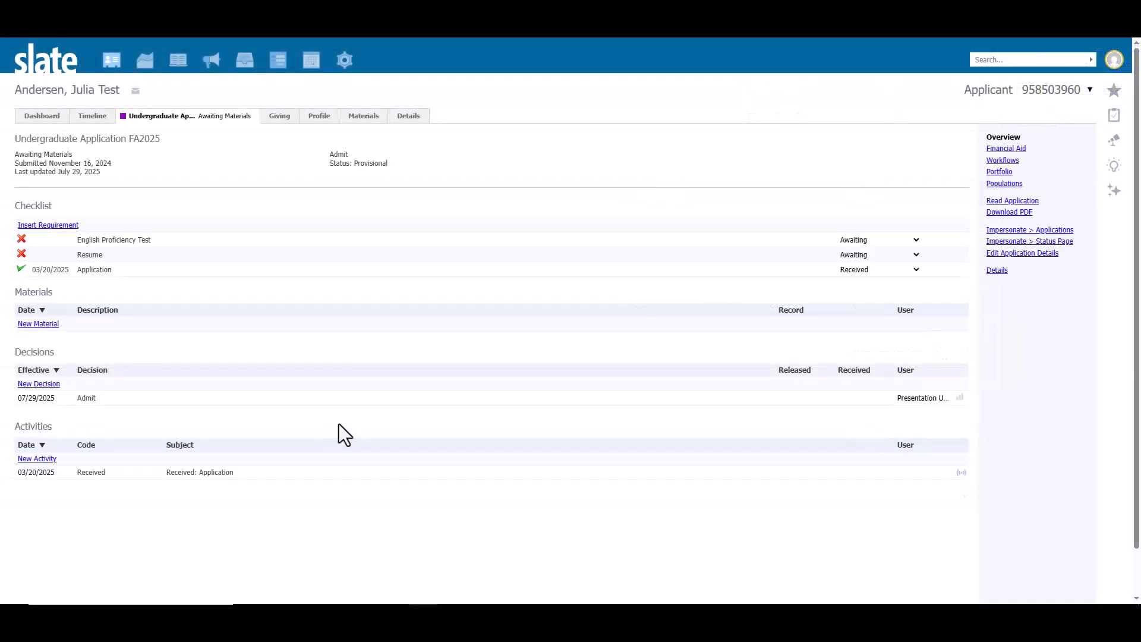
Step: Mark the applicant's Admit decision as confirmed and save it
{"action": "left_click", "coordinate": [94, 399]}
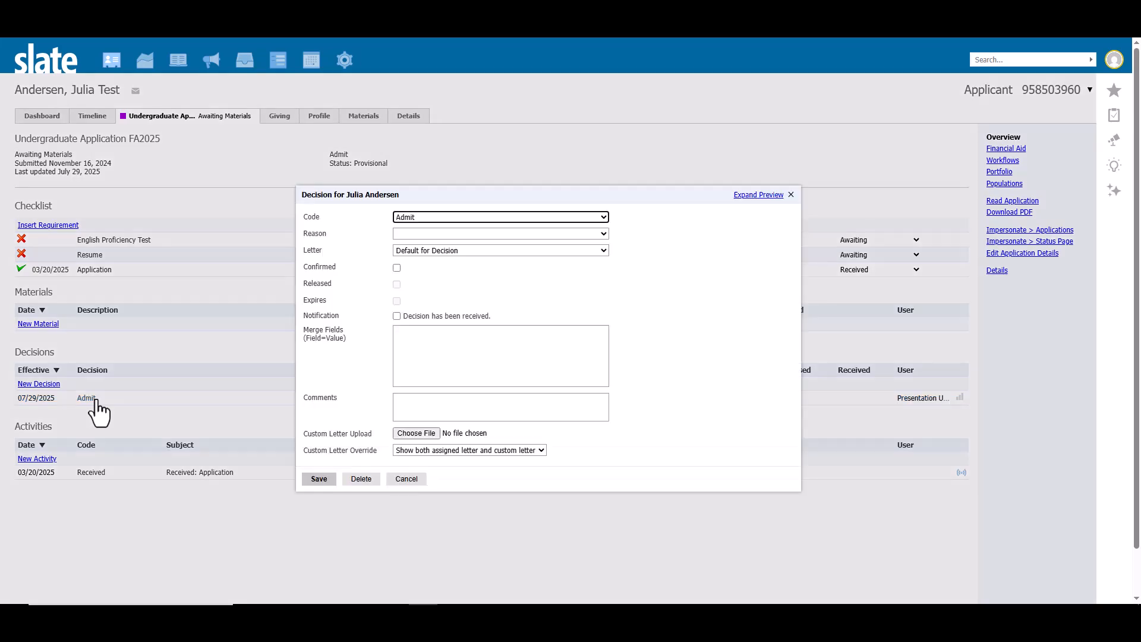
{"action": "left_click", "coordinate": [397, 269]}
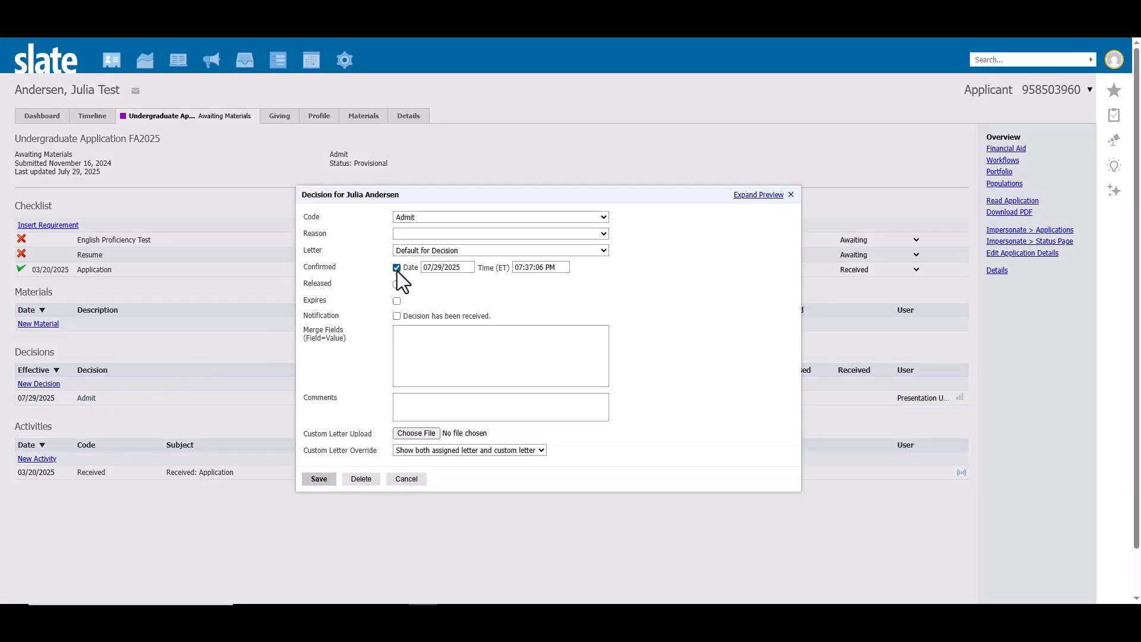
{"action": "left_click", "coordinate": [318, 480]}
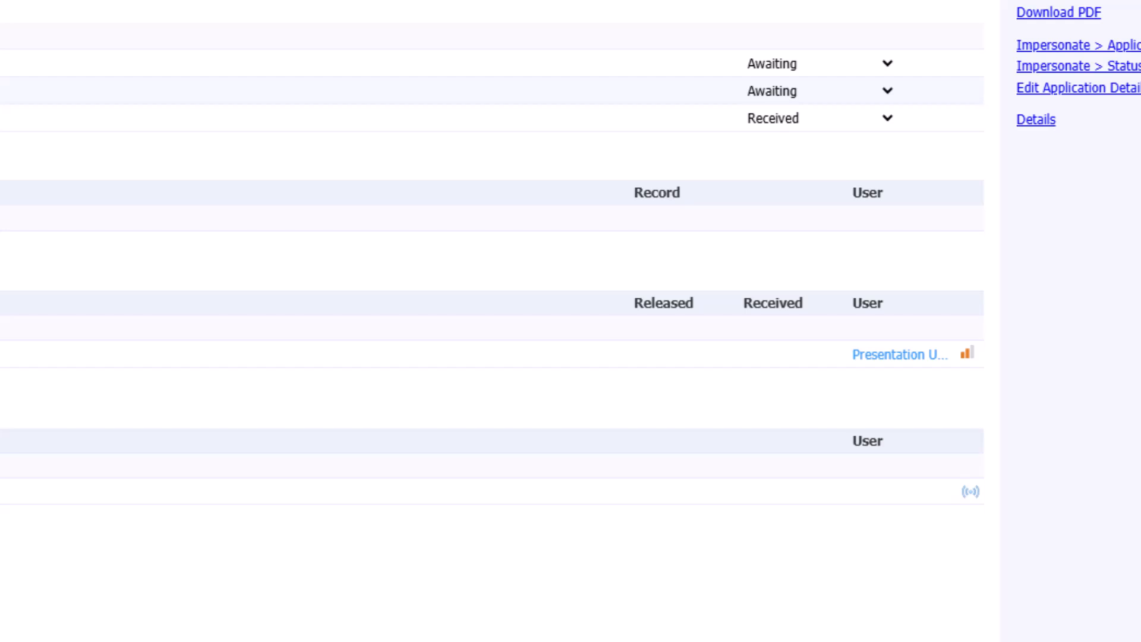
Step: Mark the applicant's confirmed Admit decision as released and save it
{"action": "left_click", "coordinate": [86, 397]}
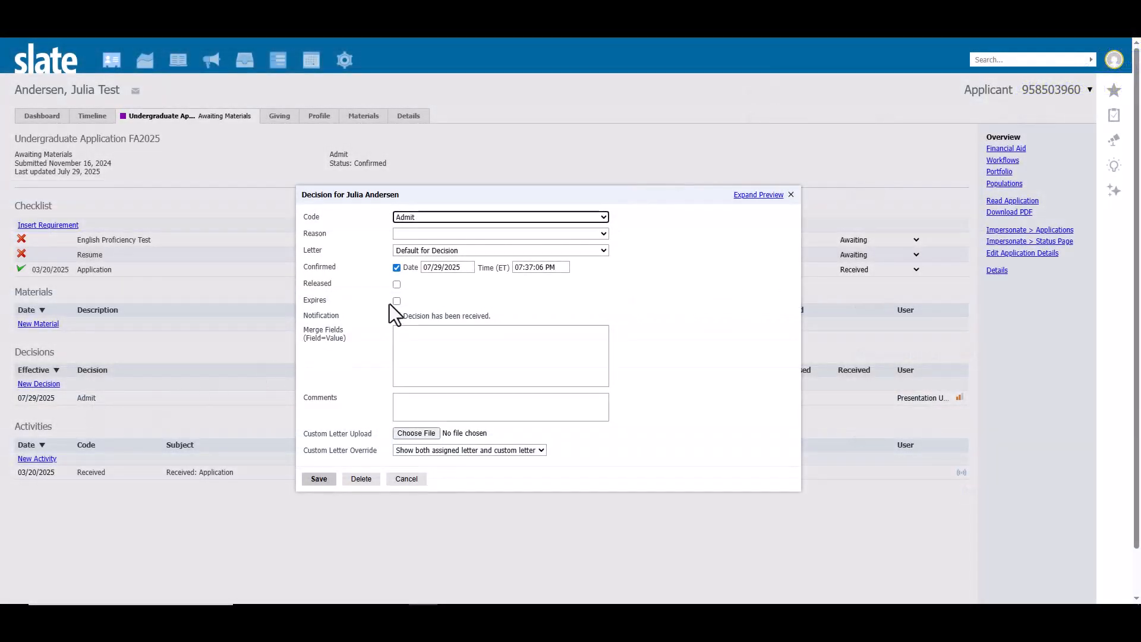
{"action": "left_click", "coordinate": [397, 285]}
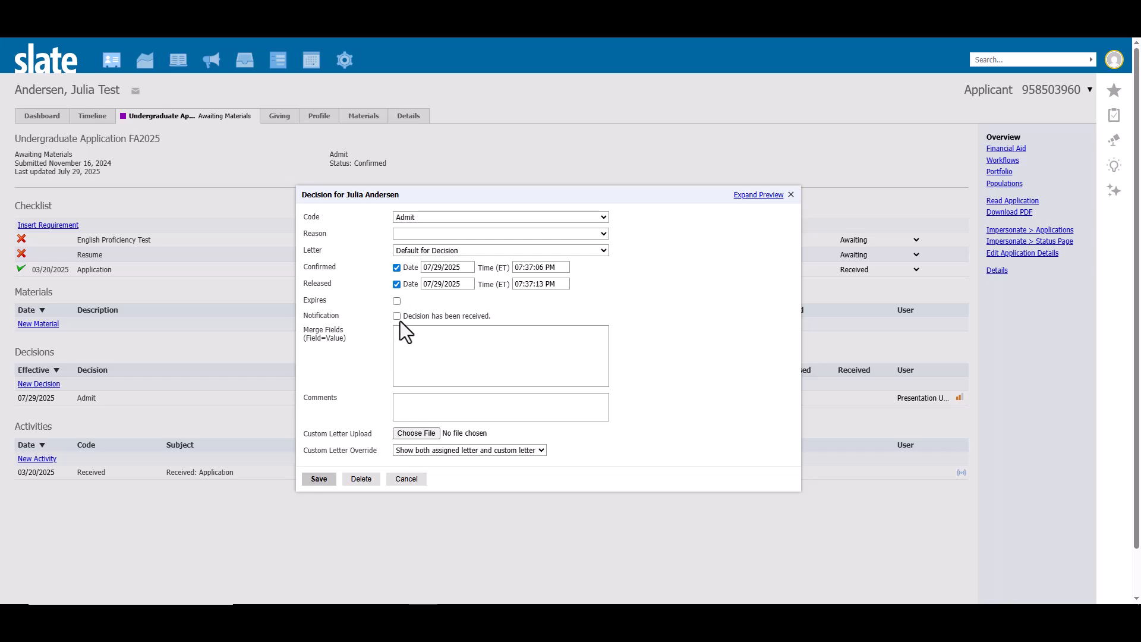
{"action": "left_click", "coordinate": [310, 486]}
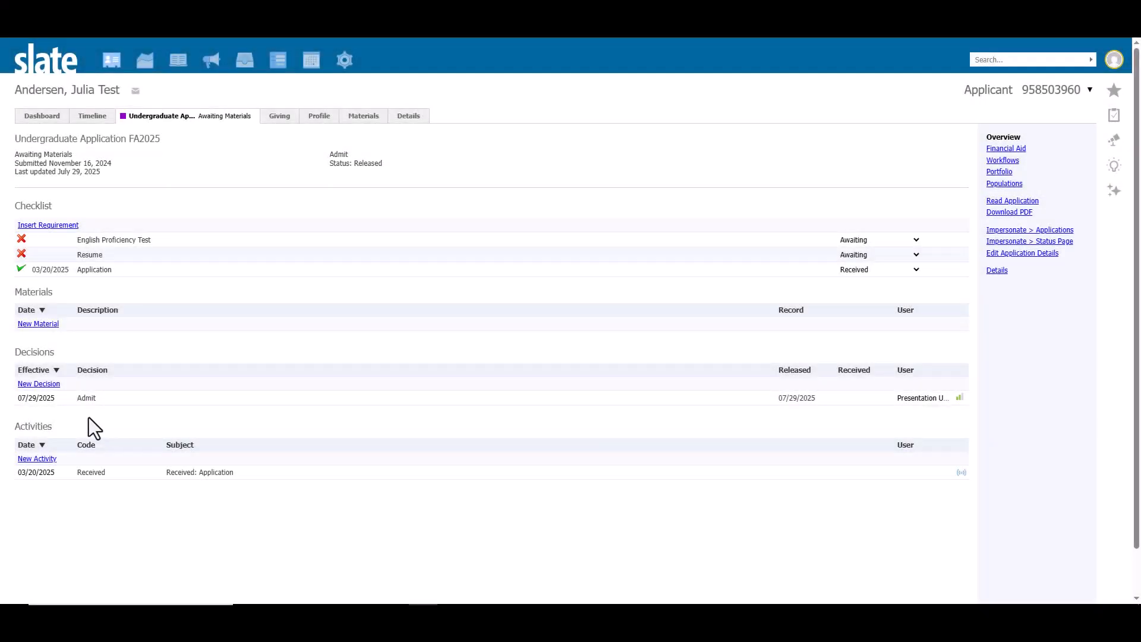
Step: Set the released Admit decision's notification to indicate the decision has been received, and save it
{"action": "left_click", "coordinate": [88, 399]}
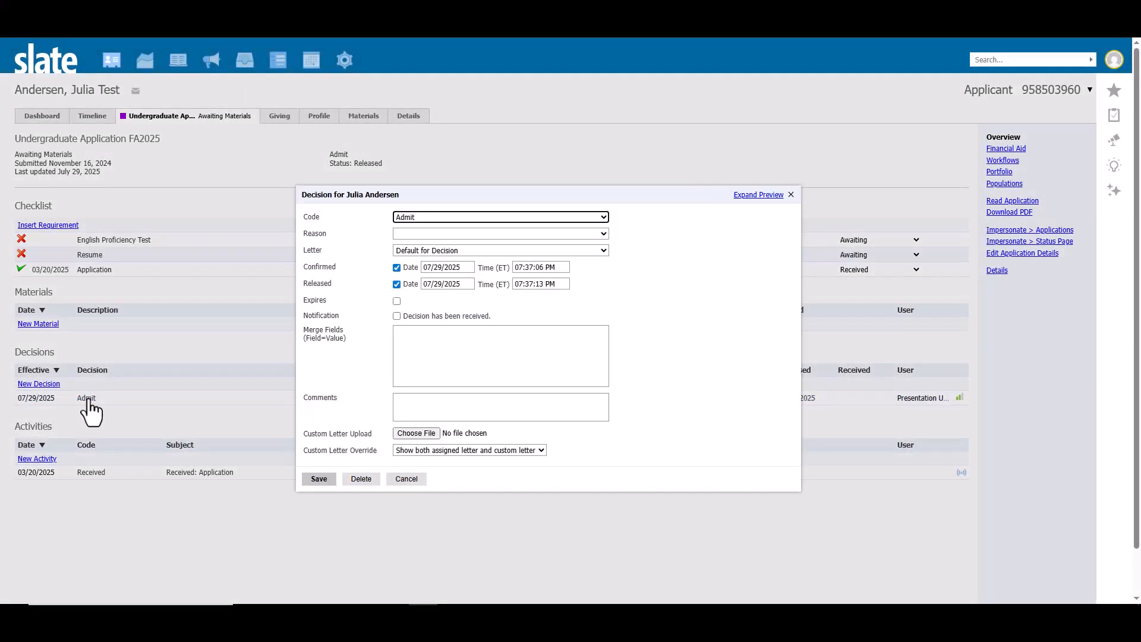
{"action": "left_click", "coordinate": [398, 316]}
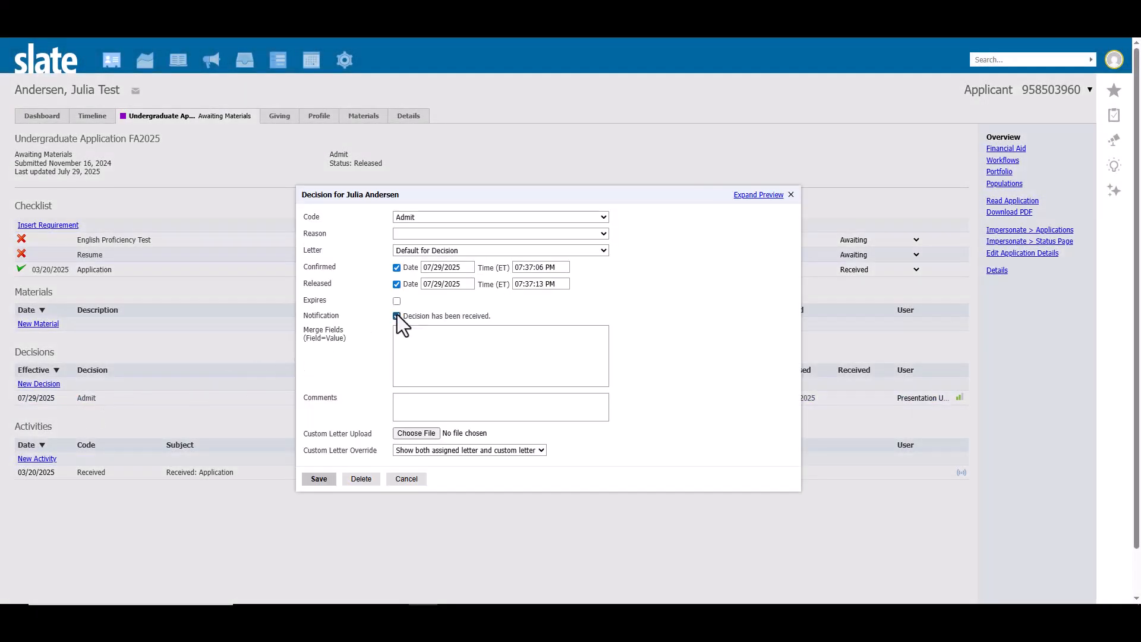
{"action": "left_click", "coordinate": [320, 479]}
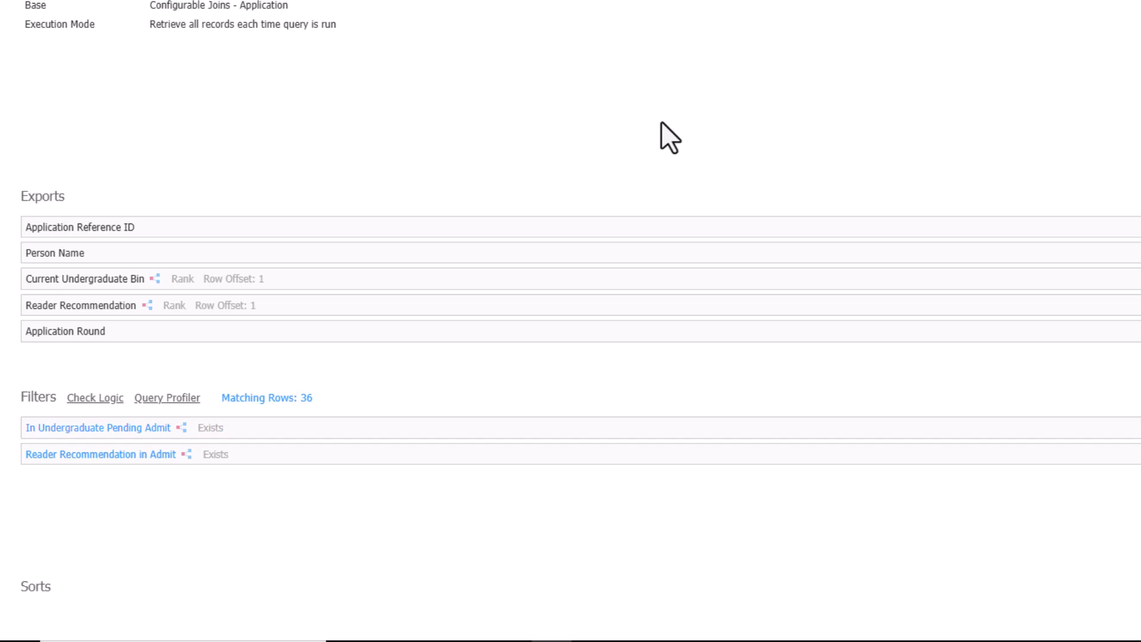
Step: Examine the settings of the query's In Undergraduate Pending Admit and Reader Recommendation in Admit filters without changing them
{"action": "left_click", "coordinate": [459, 432]}
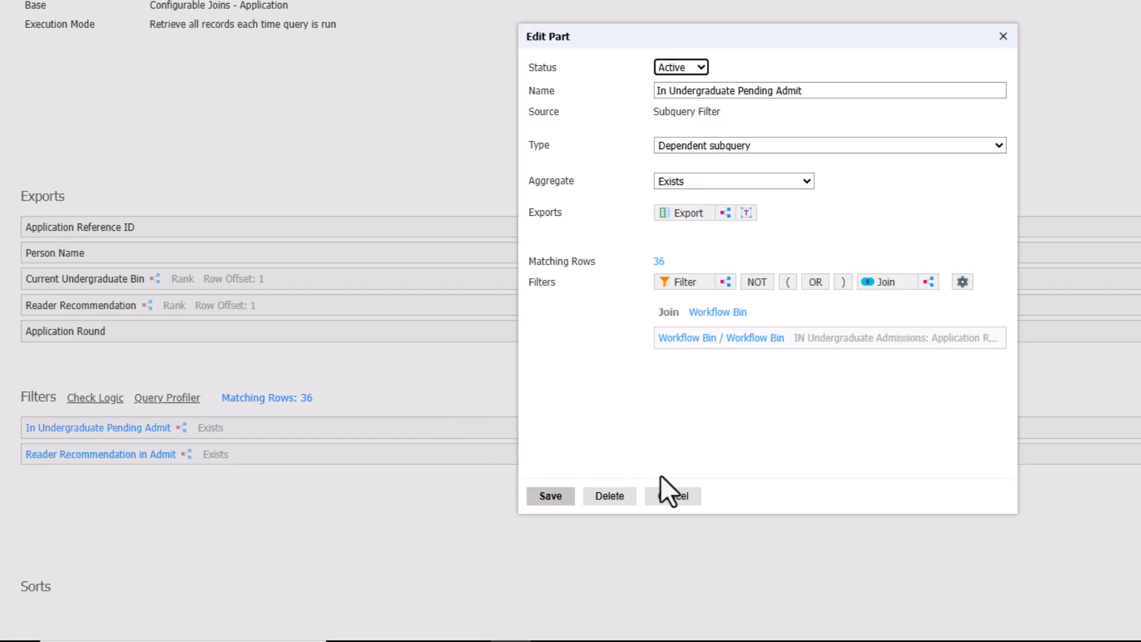
{"action": "left_click", "coordinate": [672, 497]}
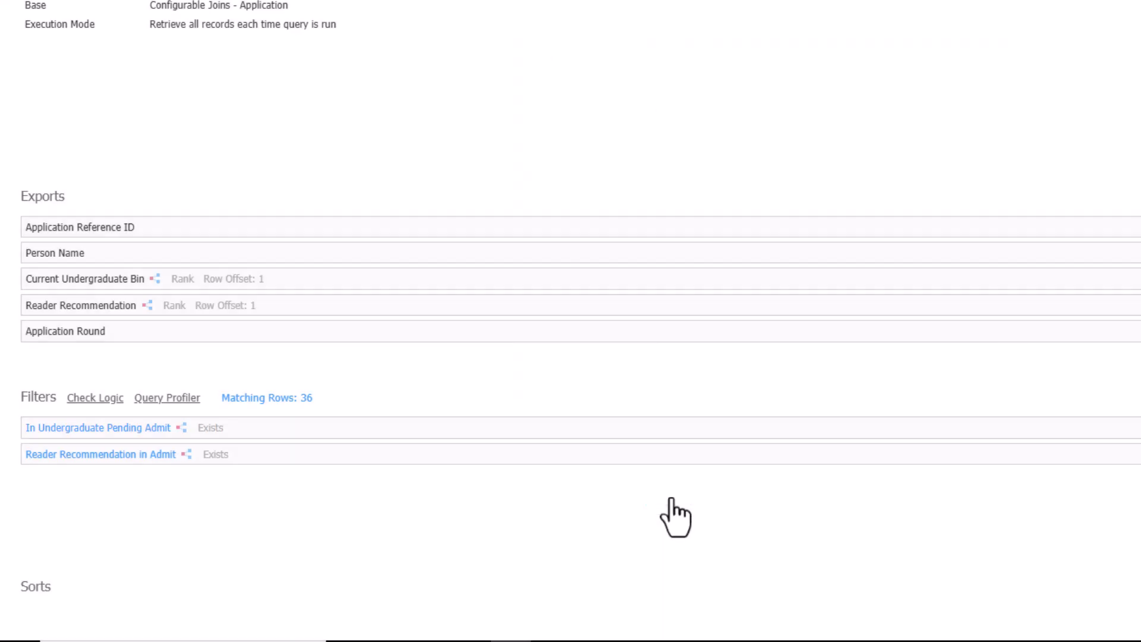
{"action": "left_click", "coordinate": [601, 456]}
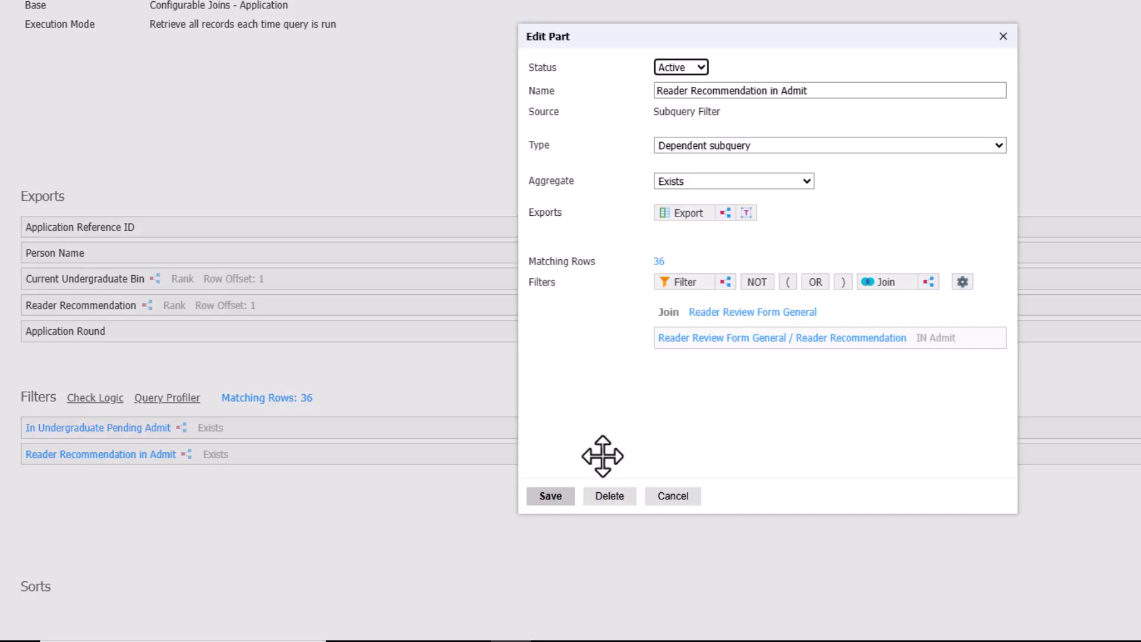
{"action": "left_click", "coordinate": [675, 497]}
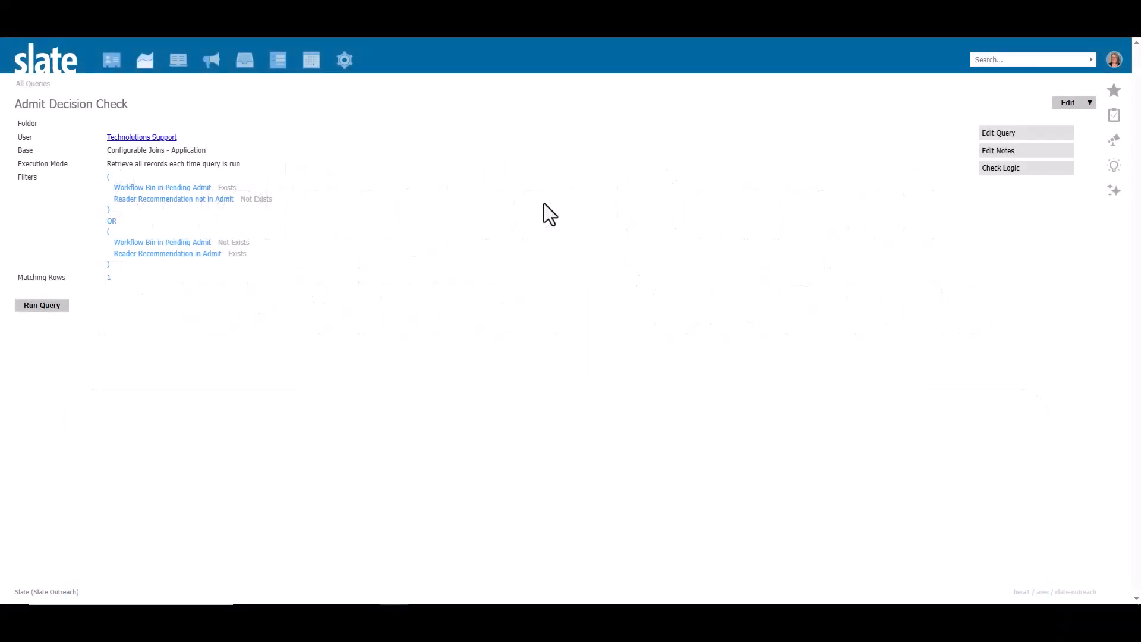
Step: Open the Admit Decision Check query for editing
{"action": "left_click", "coordinate": [992, 136]}
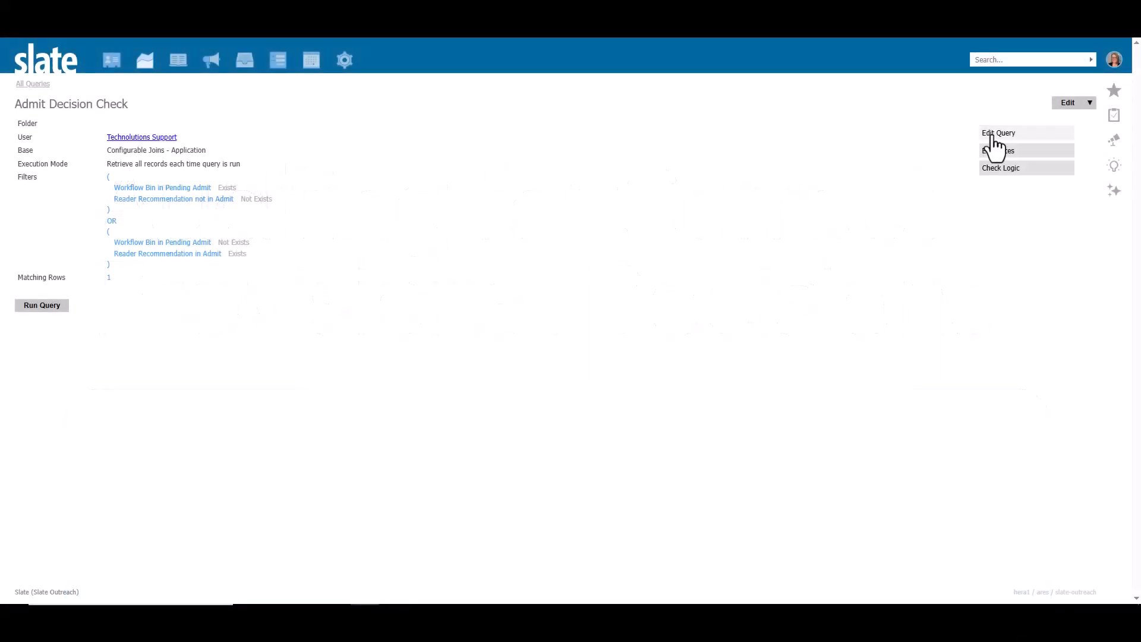
{"action": "left_click", "coordinate": [994, 135]}
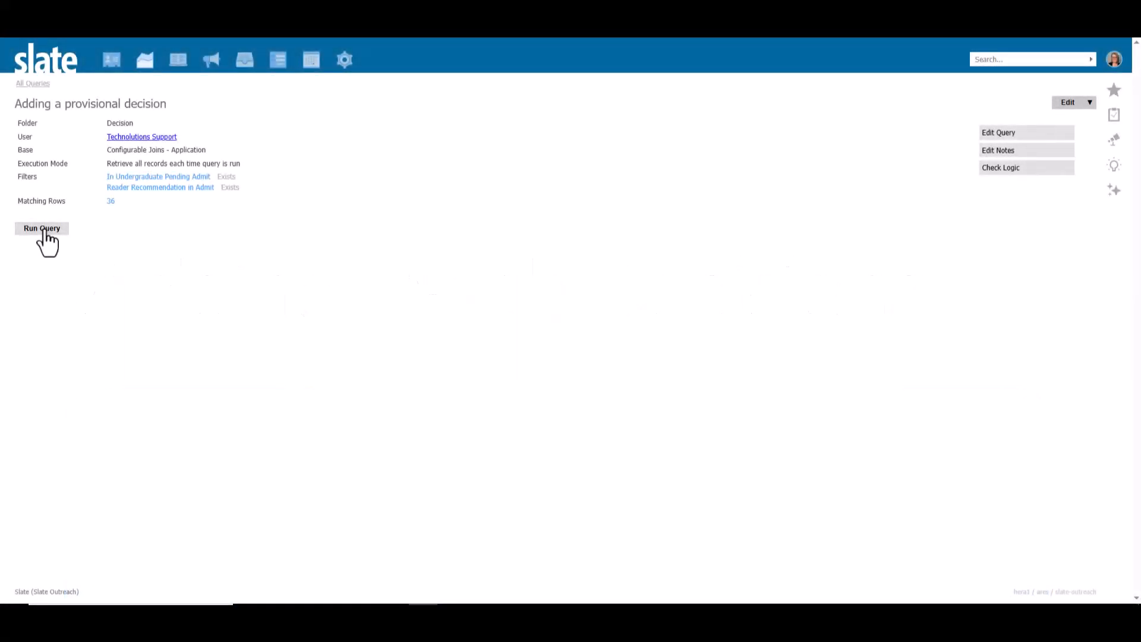
Step: Run the Adding a provisional decision query and export its results to the Decision batch management output
{"action": "left_click", "coordinate": [43, 229]}
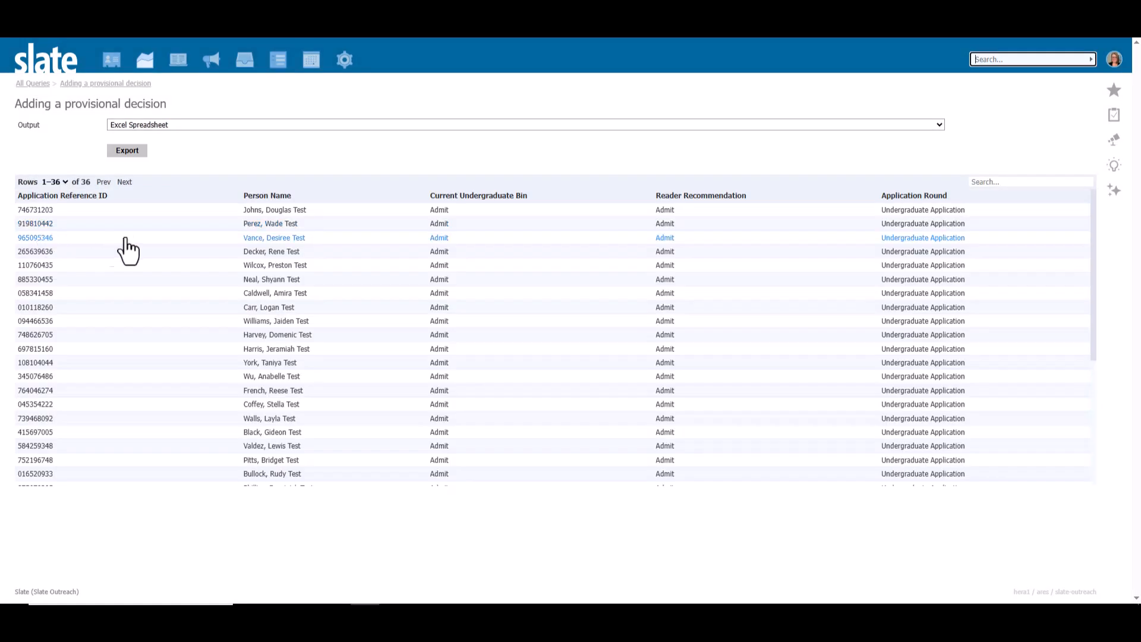
{"action": "left_click", "coordinate": [481, 125]}
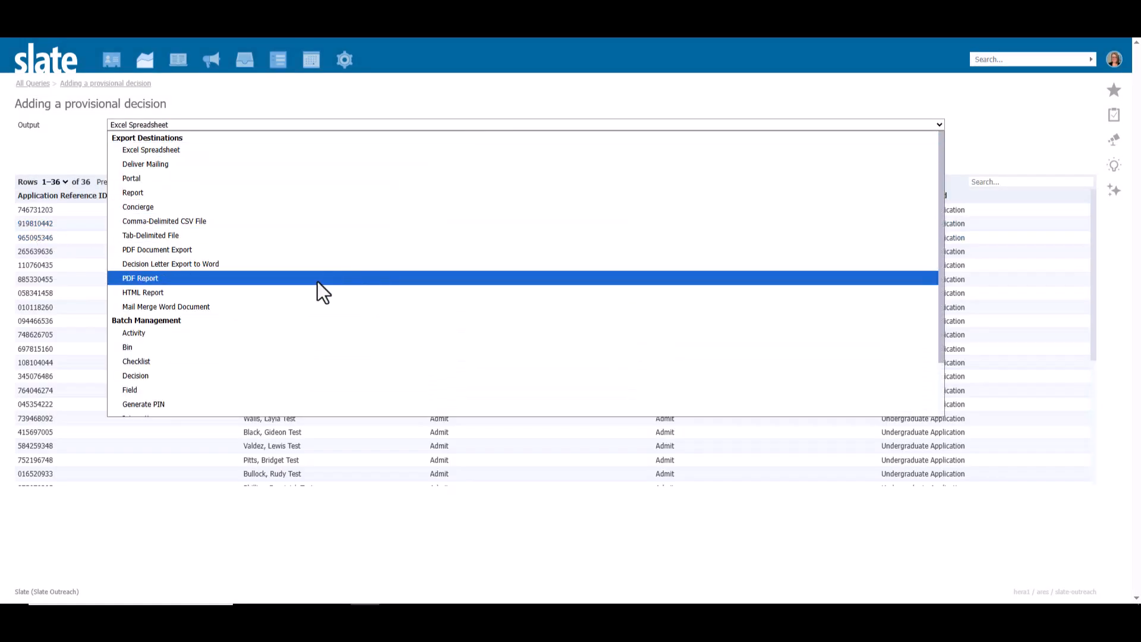
{"action": "left_click", "coordinate": [262, 376]}
{"action": "left_click", "coordinate": [262, 376]}
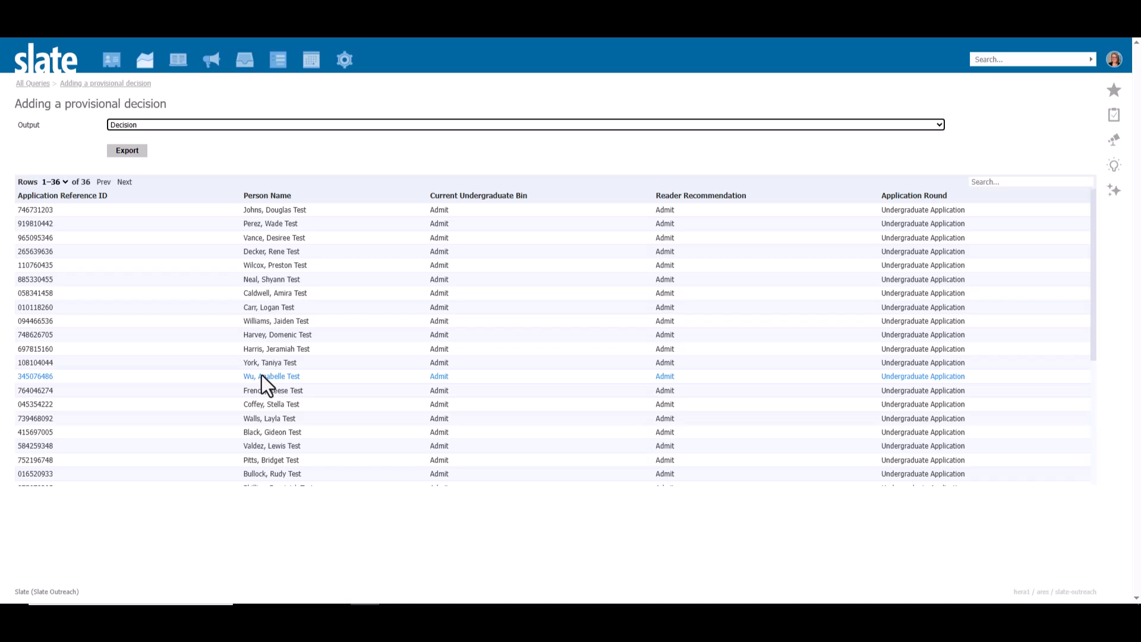
{"action": "left_click", "coordinate": [126, 152]}
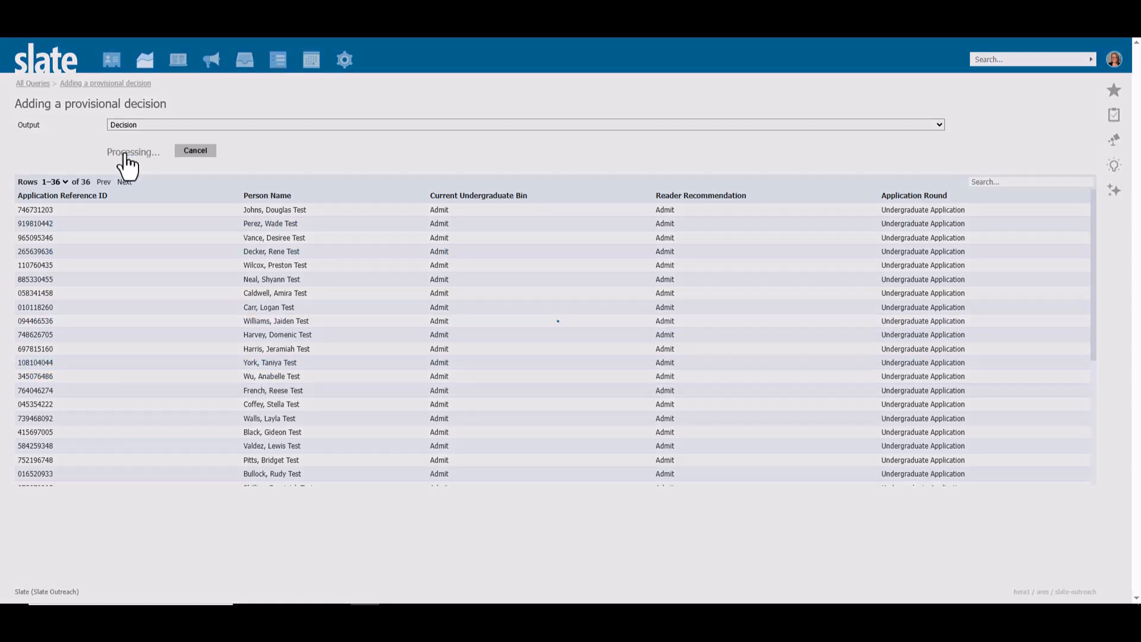
Step: Apply the Admit decision code to all records in Decision Management, without confirming the decisions immediately
{"action": "left_click", "coordinate": [476, 124]}
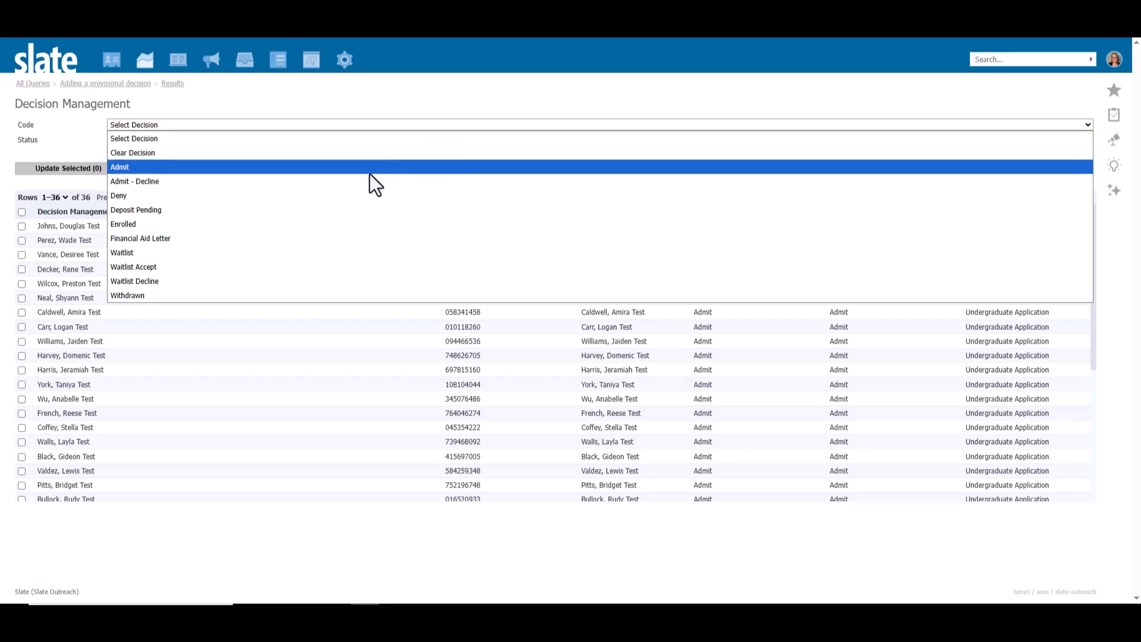
{"action": "left_click", "coordinate": [370, 171]}
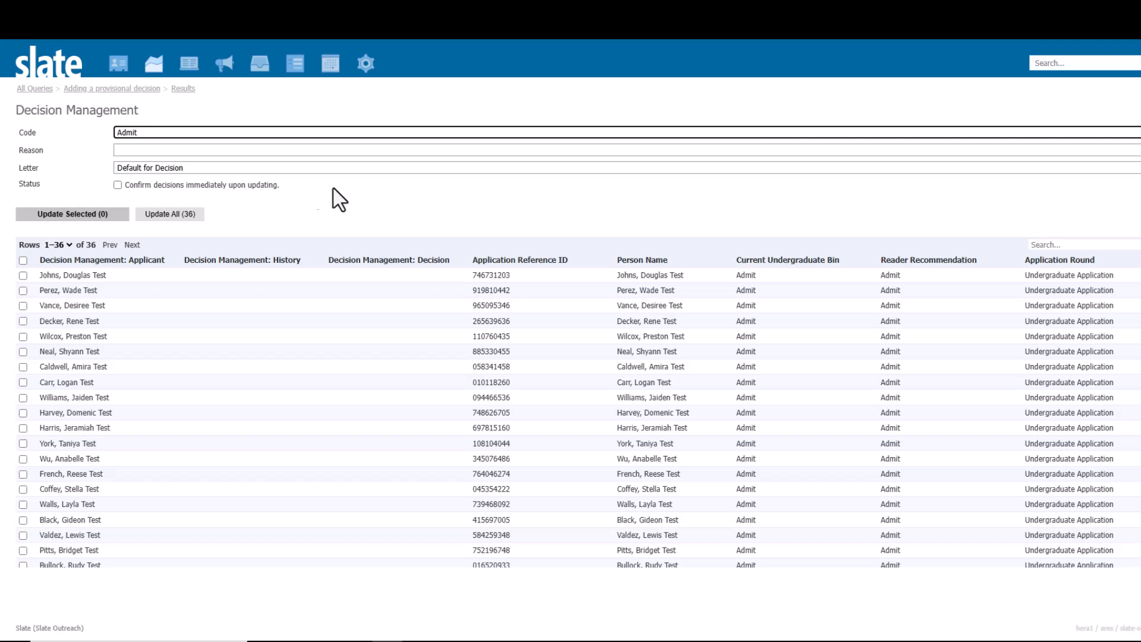
{"action": "left_click", "coordinate": [170, 215]}
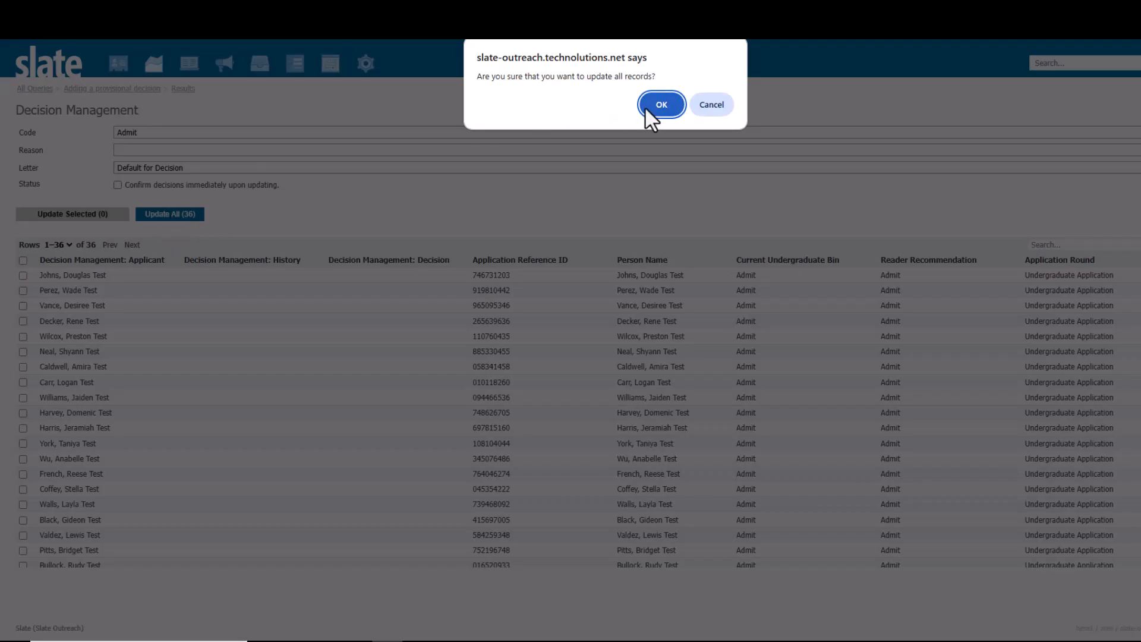
{"action": "left_click", "coordinate": [646, 107]}
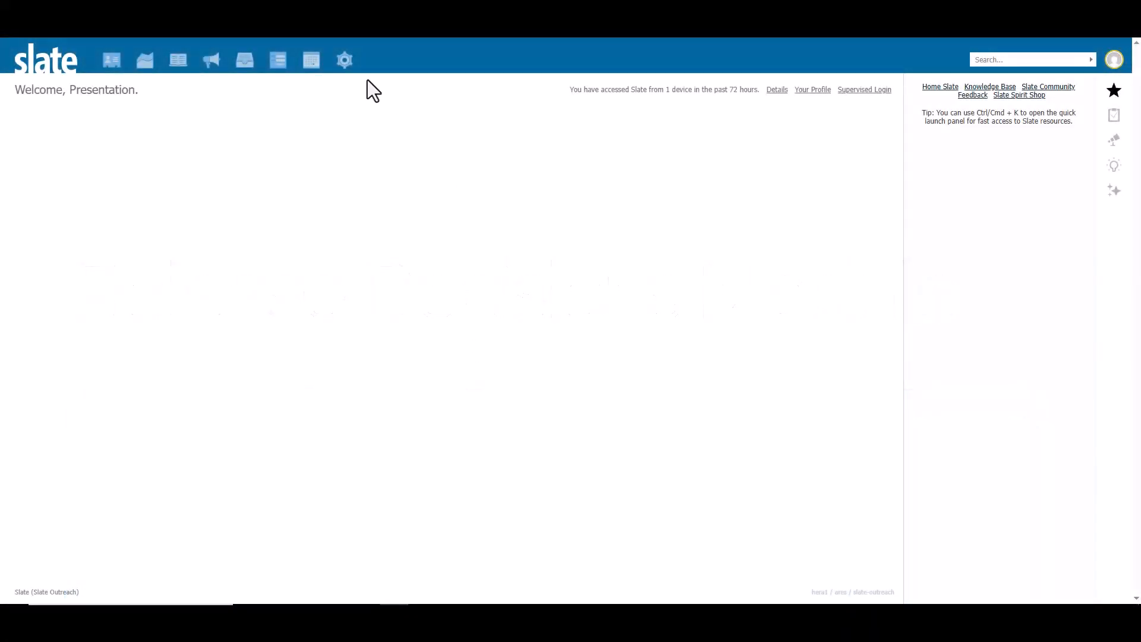
Step: Search the database tools for "rel" and open the current Release Decisions tool
{"action": "mouse_move", "coordinate": [345, 62]}
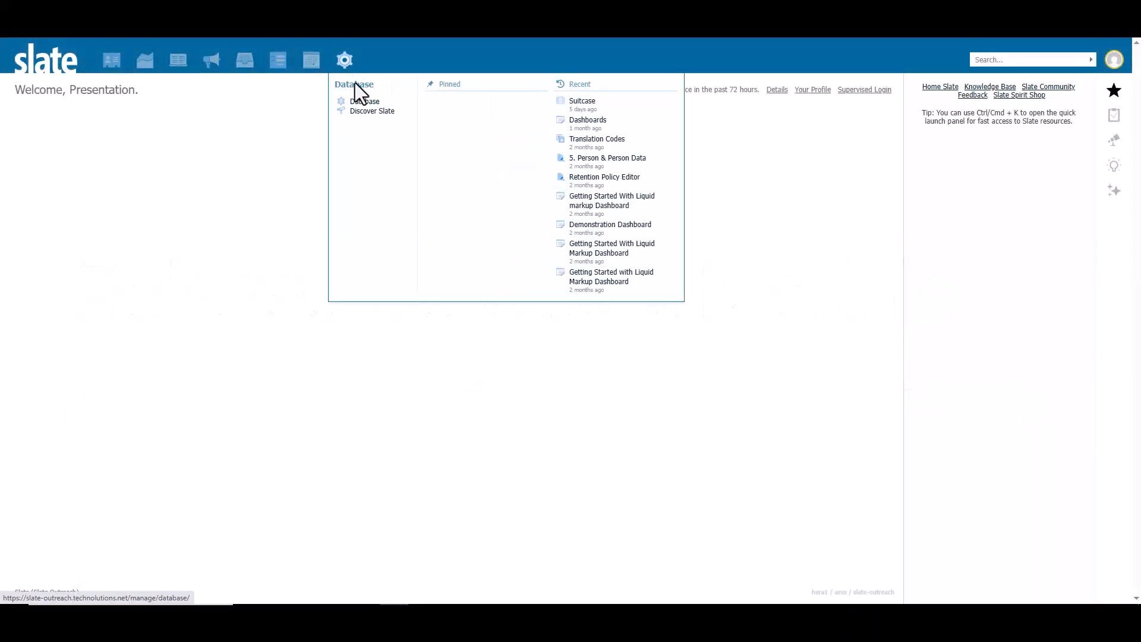
{"action": "left_click", "coordinate": [364, 102]}
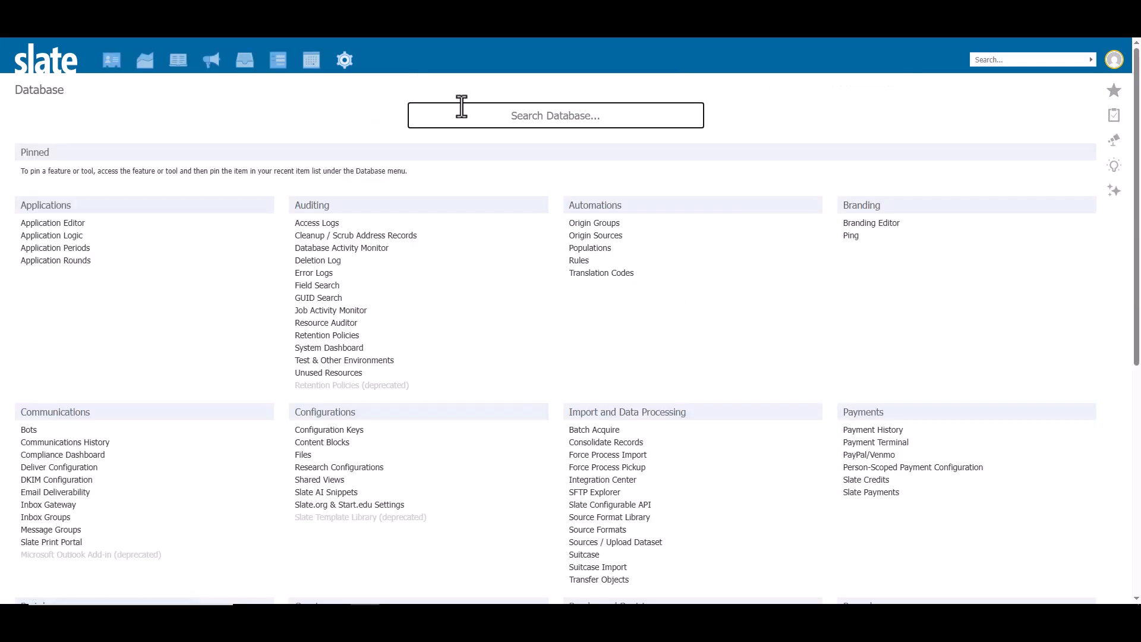
{"action": "type", "text": "rel"}
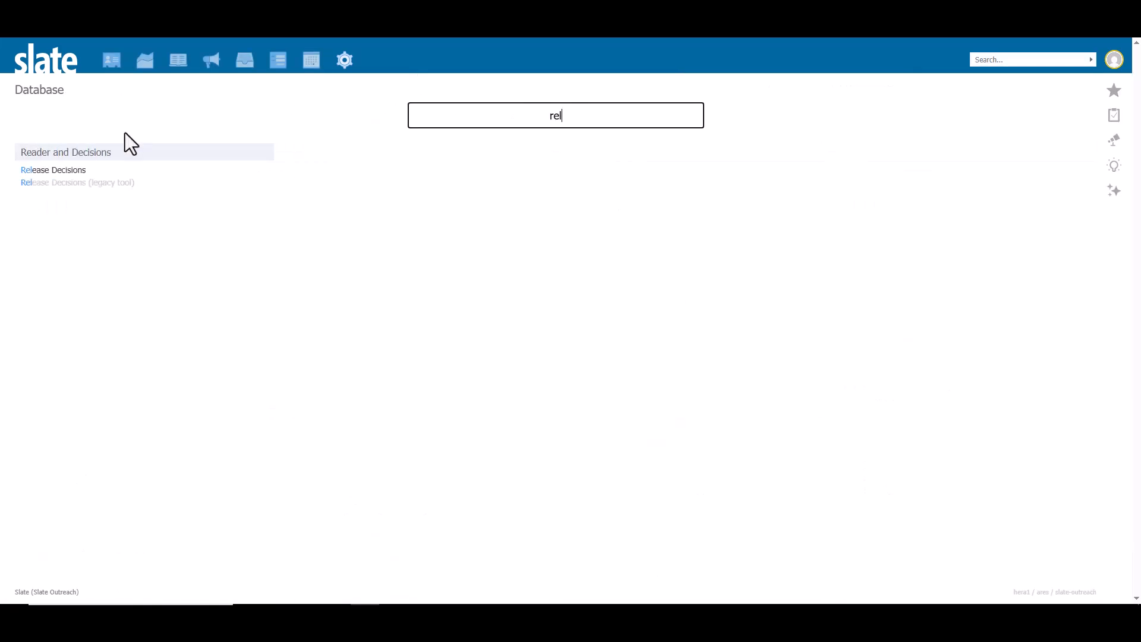
{"action": "left_click", "coordinate": [70, 173]}
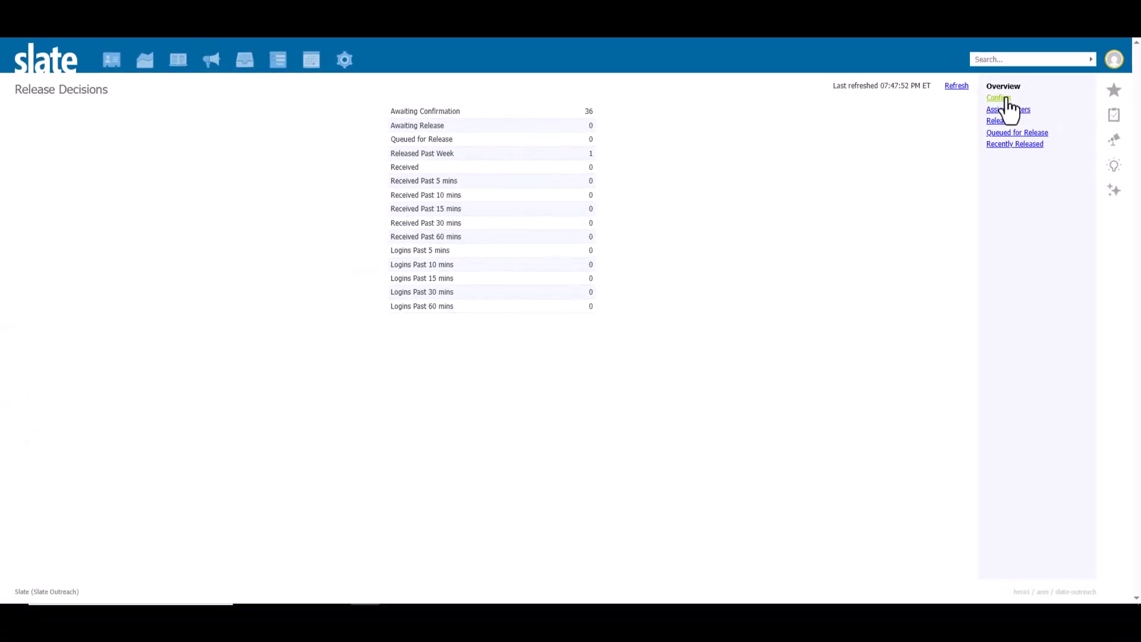
Step: Open the list of decisions to confirm, select all of them and open the batch action for the selection
{"action": "left_click", "coordinate": [1006, 100]}
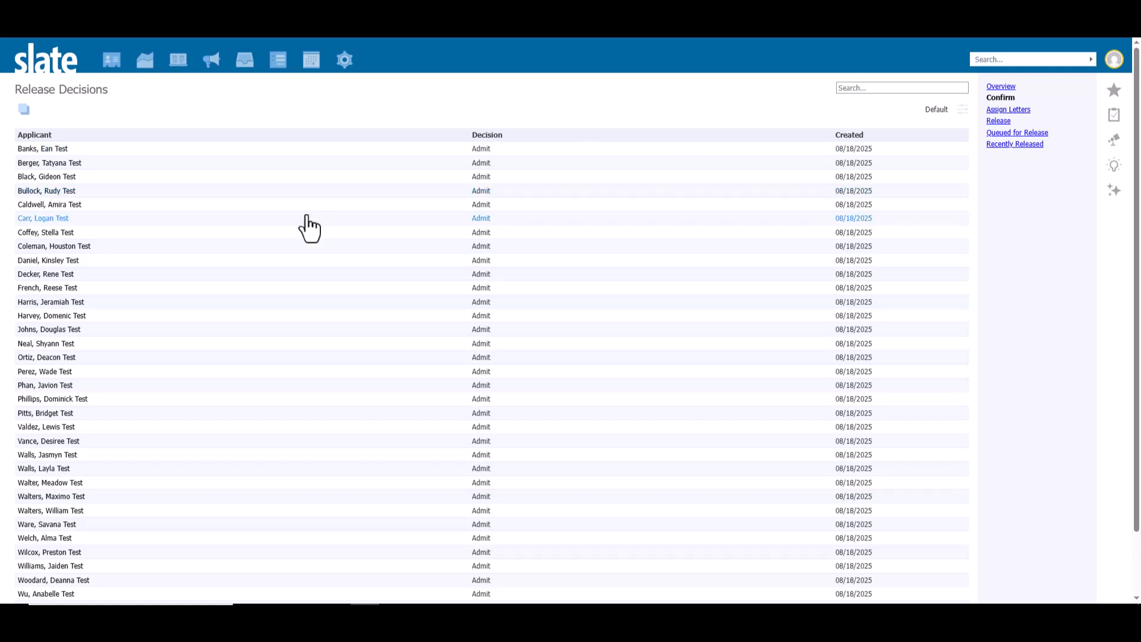
{"action": "left_click", "coordinate": [24, 111]}
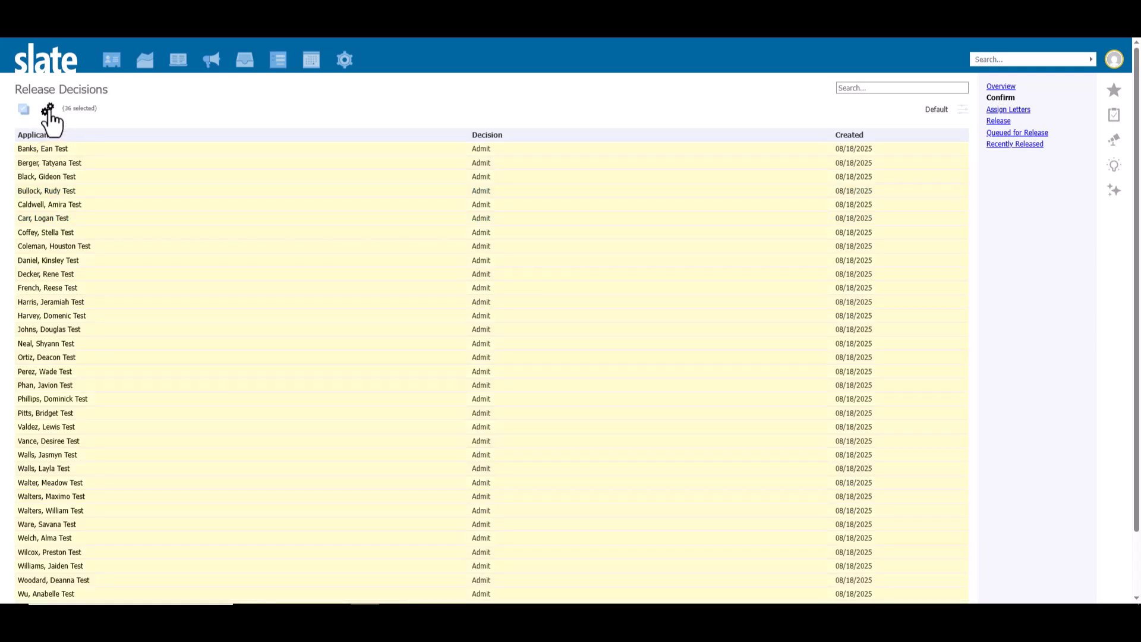
{"action": "left_click", "coordinate": [49, 111]}
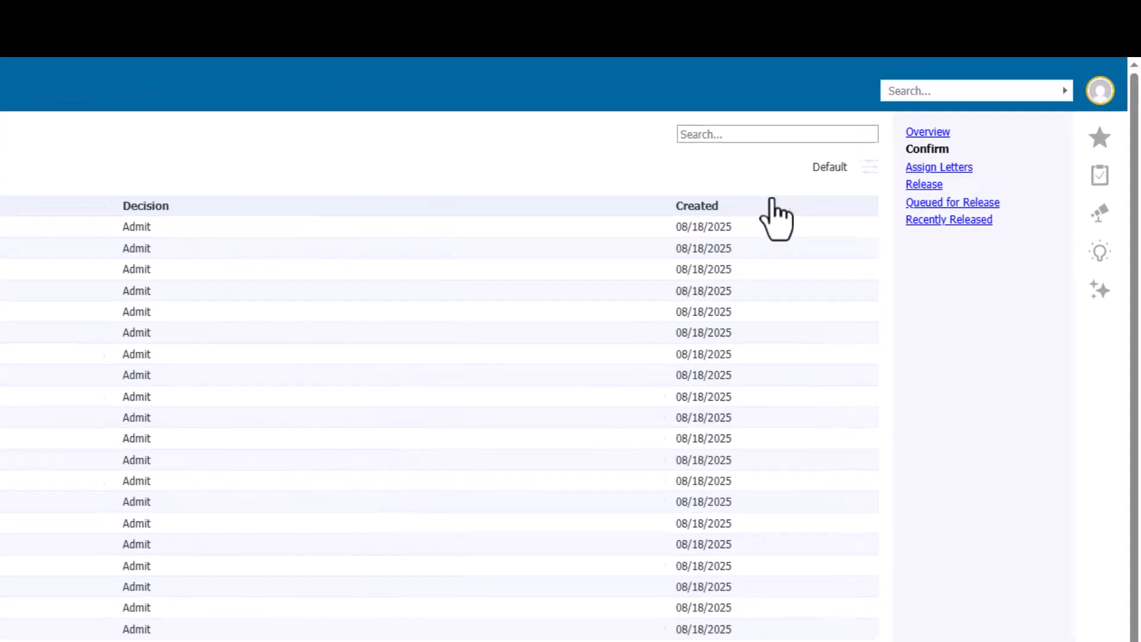
Step: Open the Confirm list's view settings, and find and open Shared Views by searching the database tools for "view"
{"action": "left_click", "coordinate": [843, 186]}
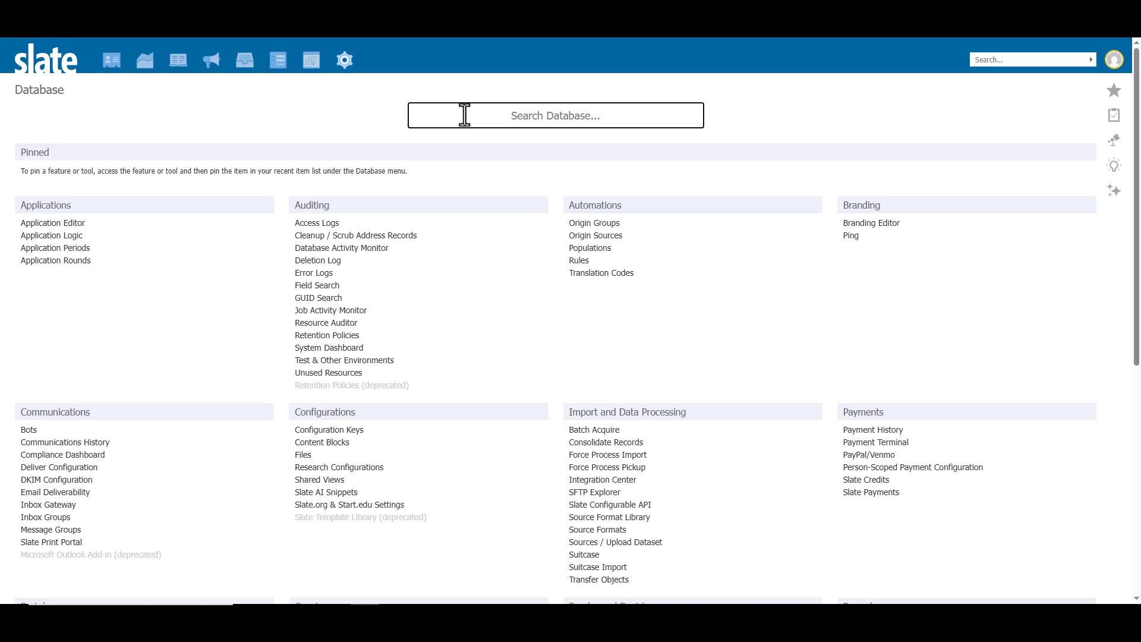
{"action": "type", "text": "view"}
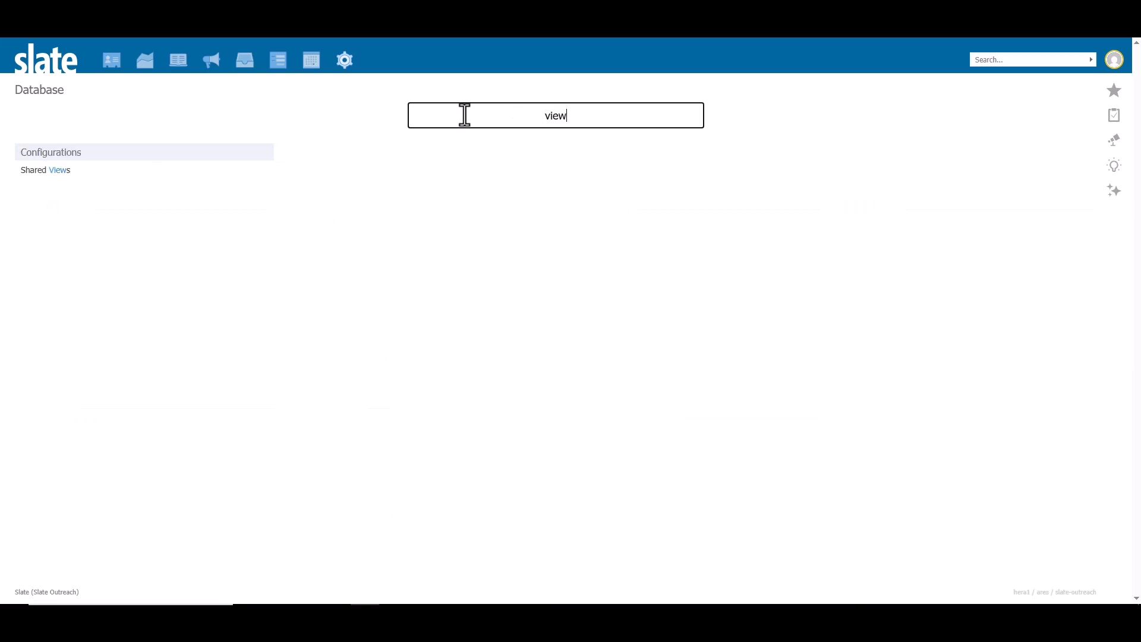
{"action": "left_click", "coordinate": [57, 173]}
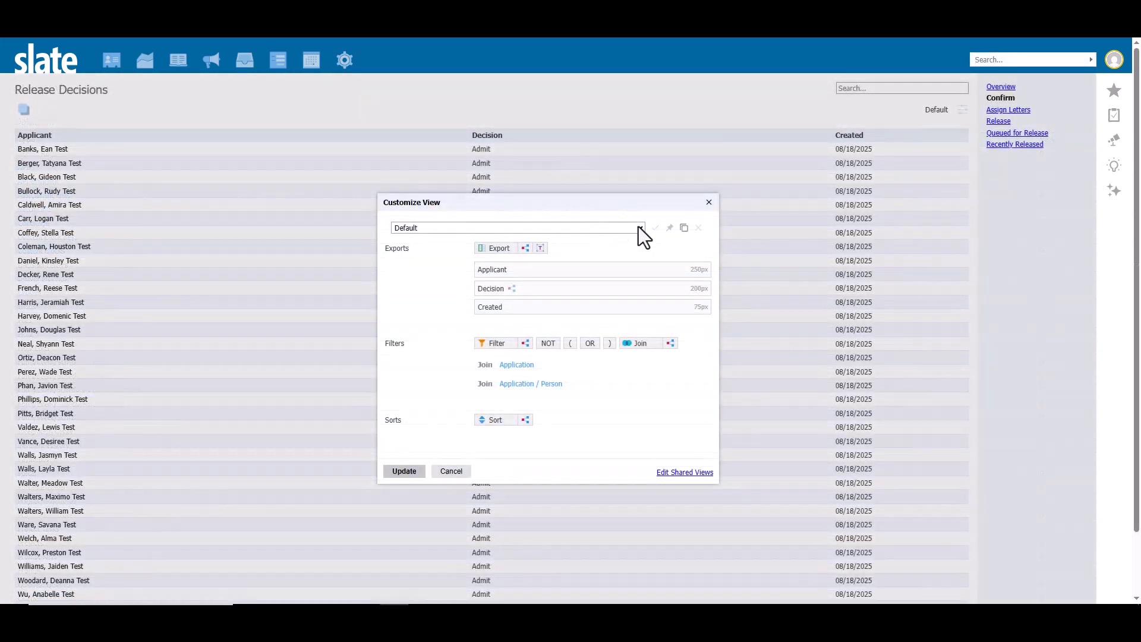
Step: Choose the personal Admits view in the Confirm list's view customization
{"action": "left_click", "coordinate": [639, 227]}
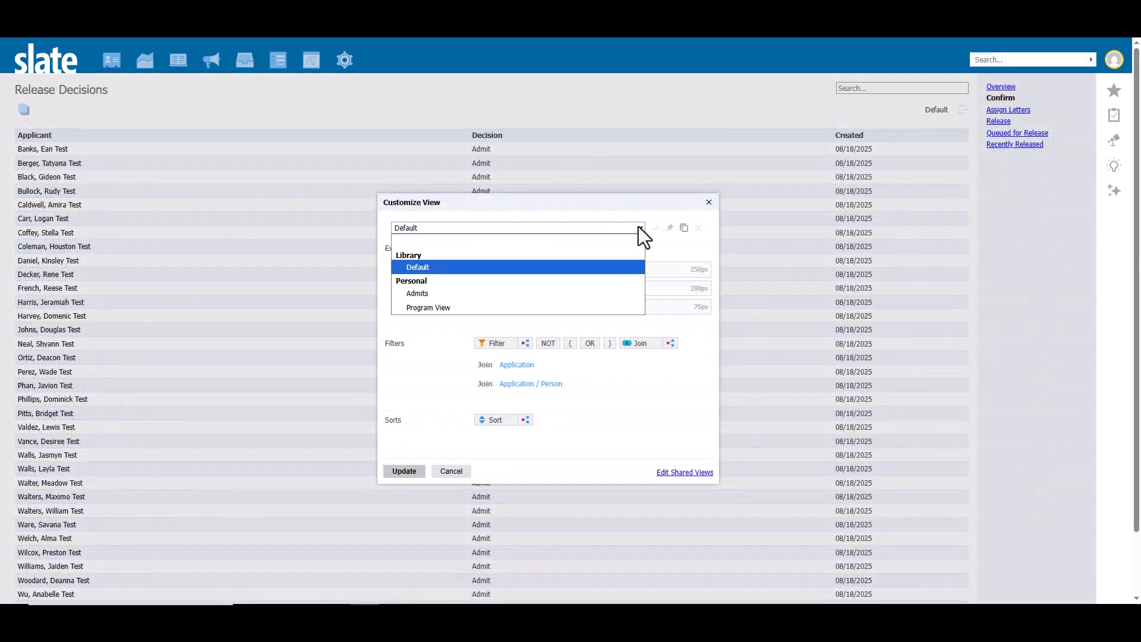
{"action": "left_click", "coordinate": [587, 293]}
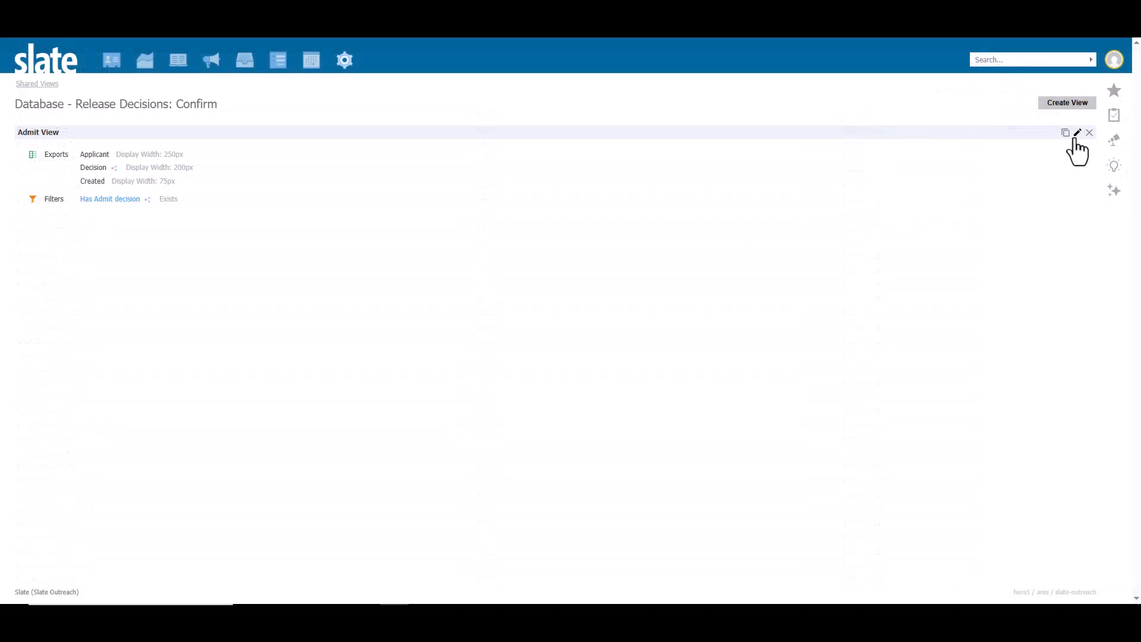
Step: Open the shared Admit View for editing and bring up the grantee type choices for a new grantee in its access permissions
{"action": "left_click", "coordinate": [1074, 139]}
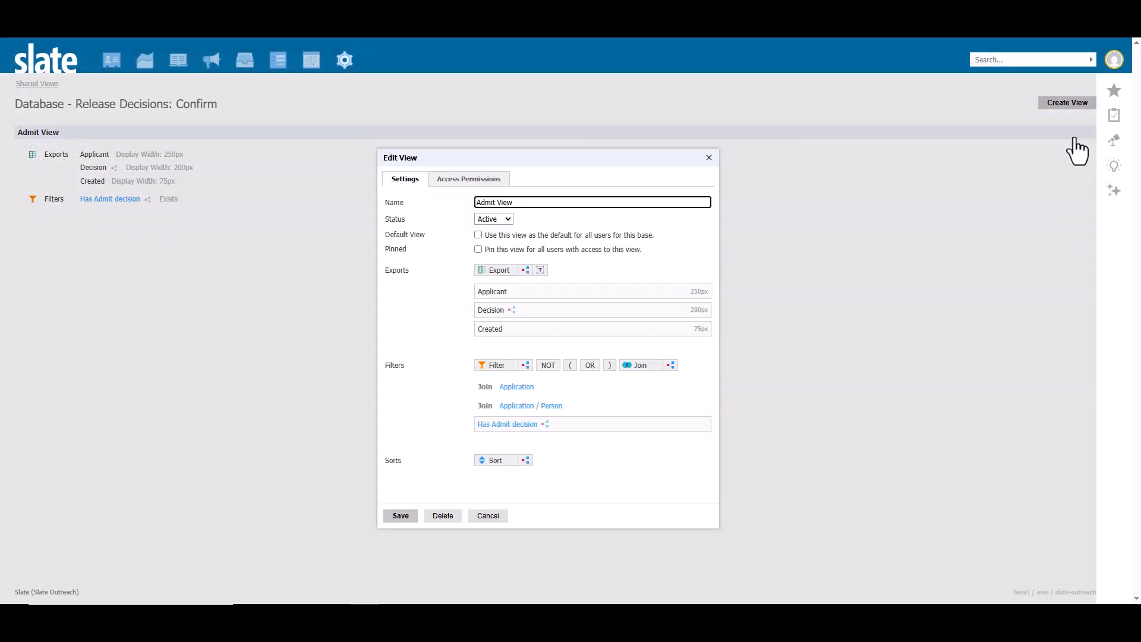
{"action": "left_click", "coordinate": [498, 182]}
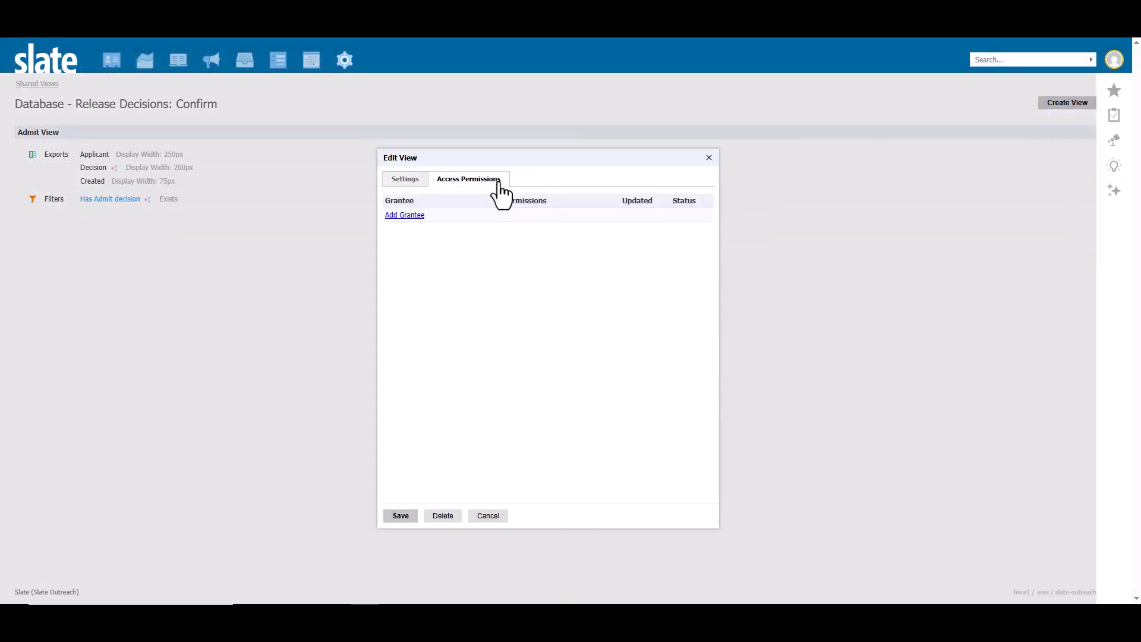
{"action": "left_click", "coordinate": [407, 215]}
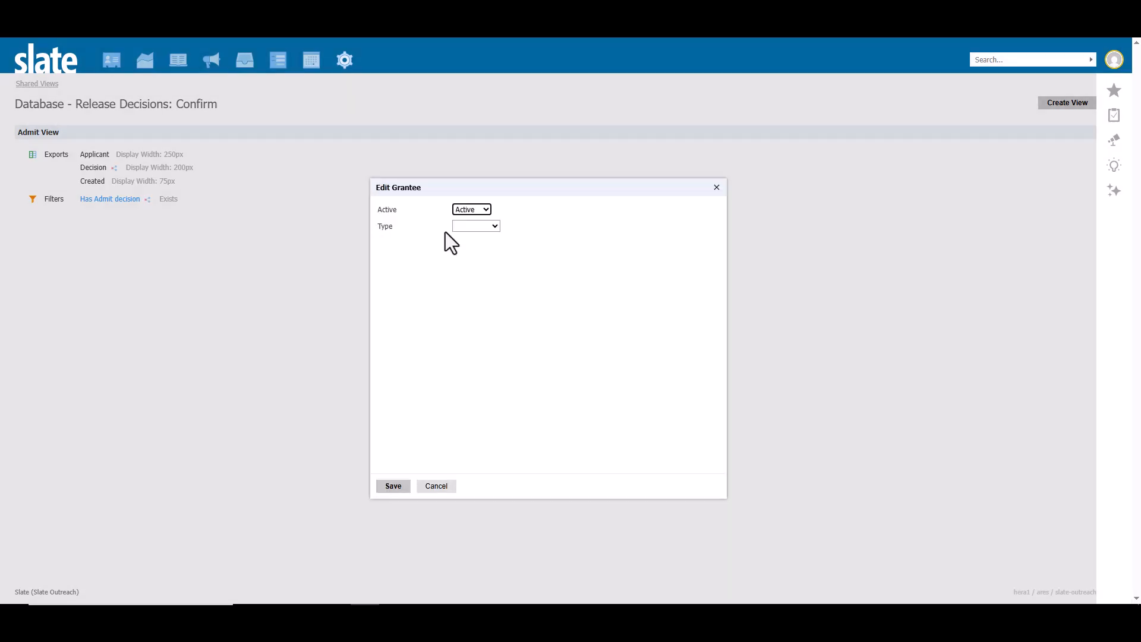
{"action": "left_click", "coordinate": [493, 228]}
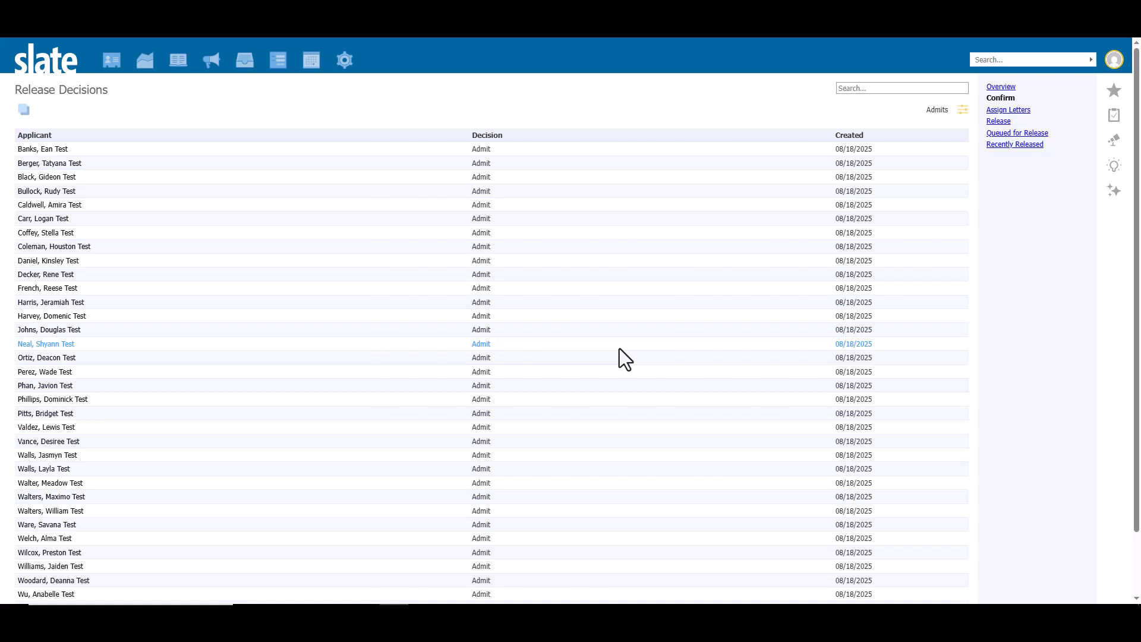
Step: Open the Assign Letters list and check which views are available in its view customization
{"action": "left_click", "coordinate": [1026, 111]}
{"action": "left_click", "coordinate": [962, 110]}
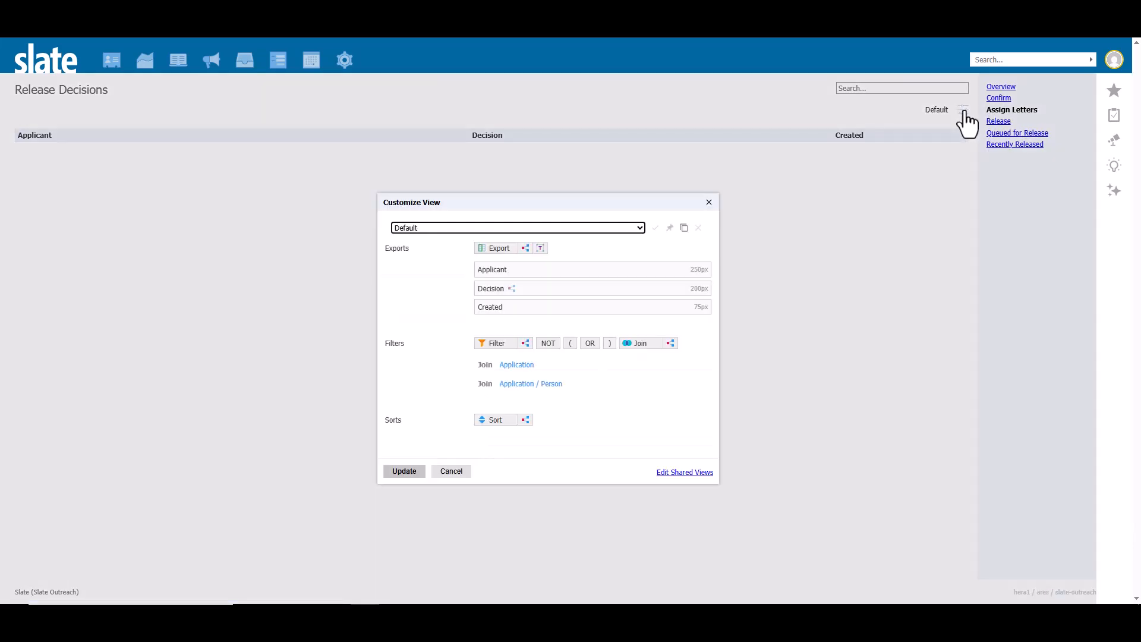
{"action": "left_click", "coordinate": [640, 229]}
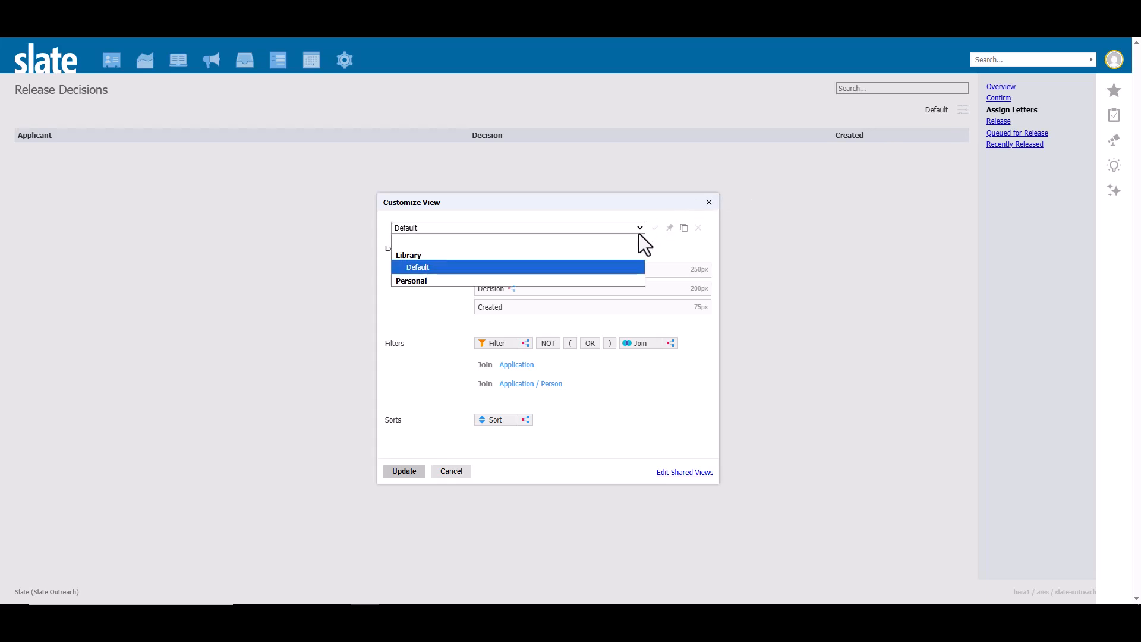
{"action": "left_click", "coordinate": [641, 229]}
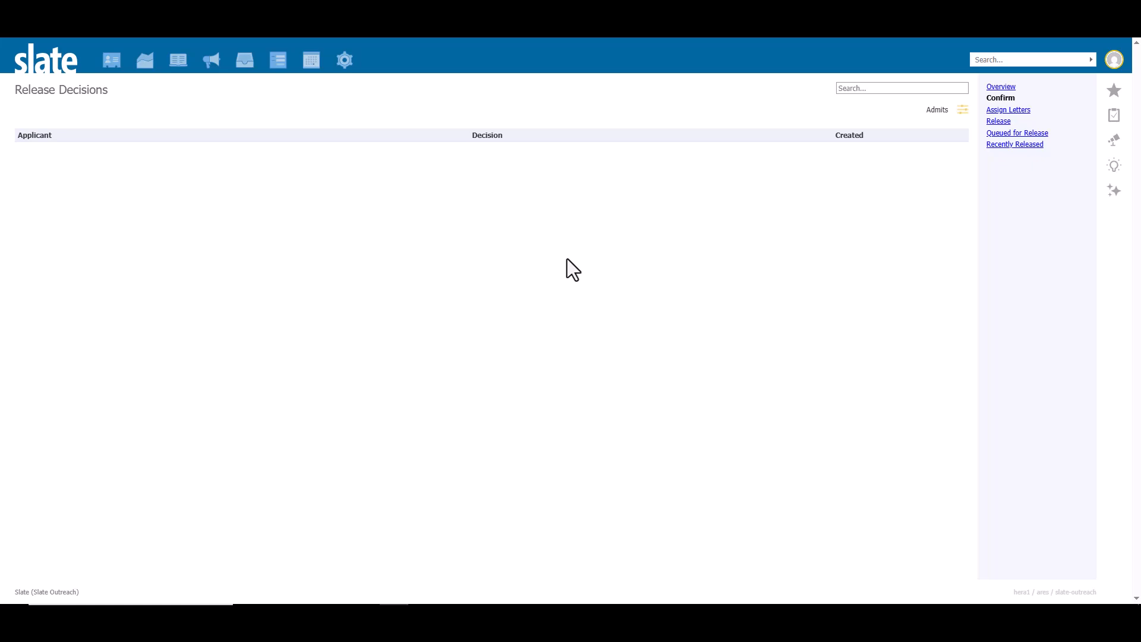
Step: Assign the decision letter "2025-06-05 - Undergraduate Admit" to all decisions in the Assign Letters list
{"action": "left_click", "coordinate": [1004, 112]}
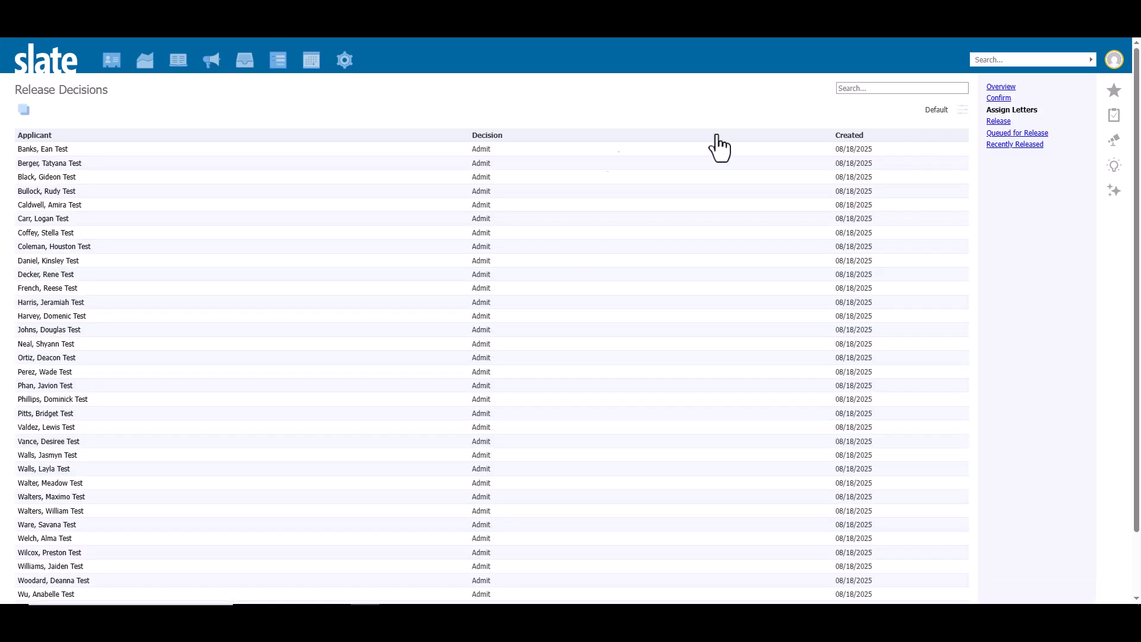
{"action": "left_click", "coordinate": [24, 110]}
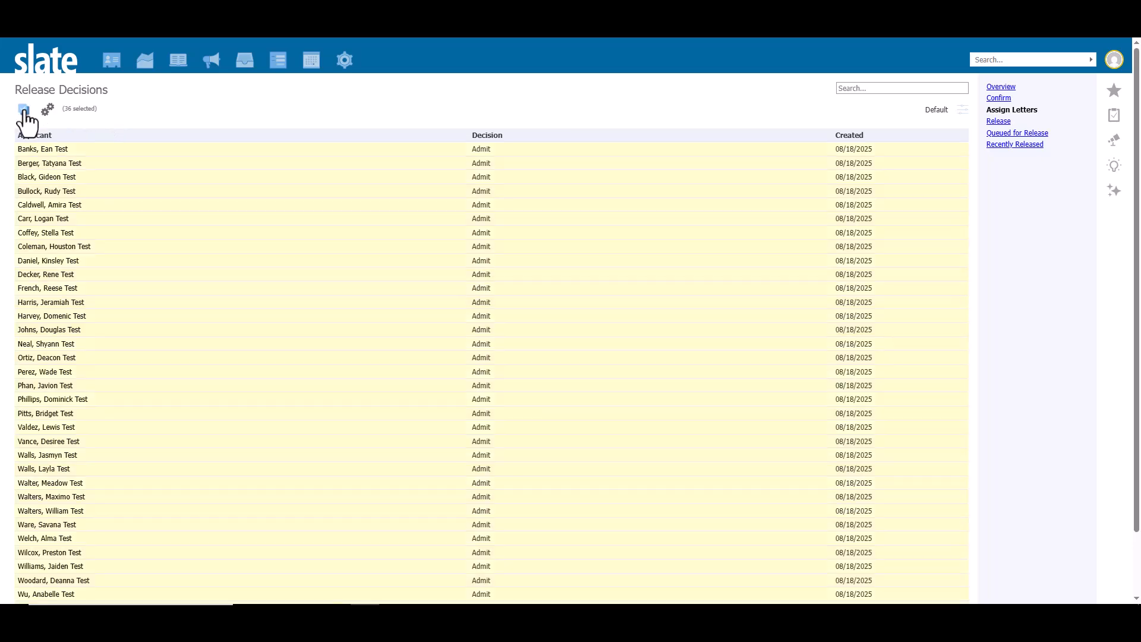
{"action": "left_click", "coordinate": [48, 111]}
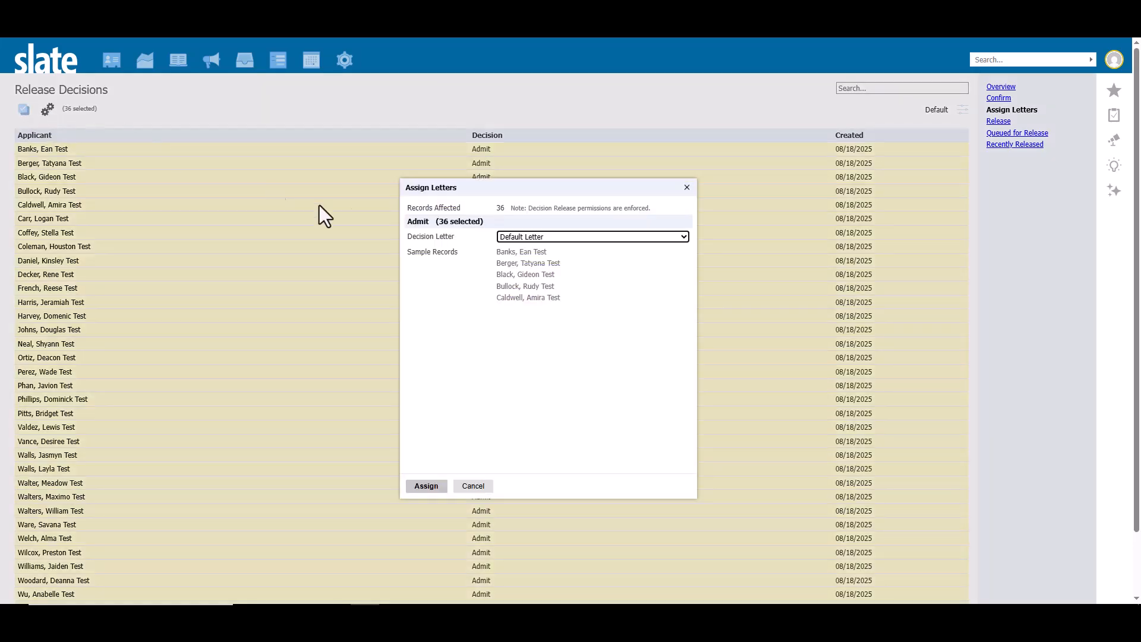
{"action": "left_click", "coordinate": [556, 237]}
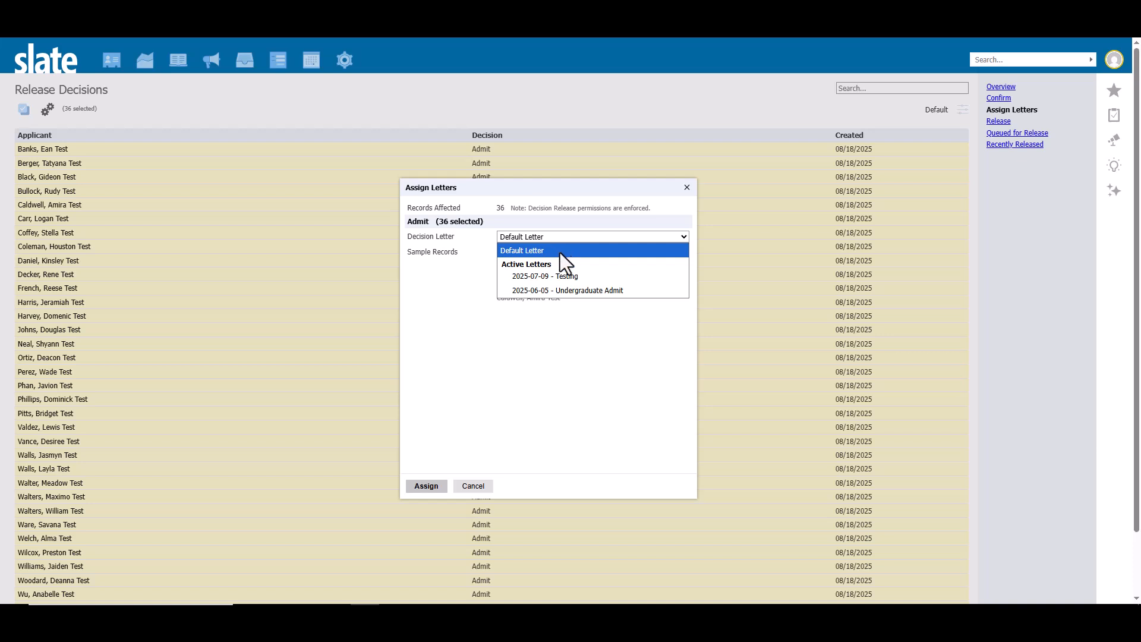
{"action": "left_click", "coordinate": [562, 293]}
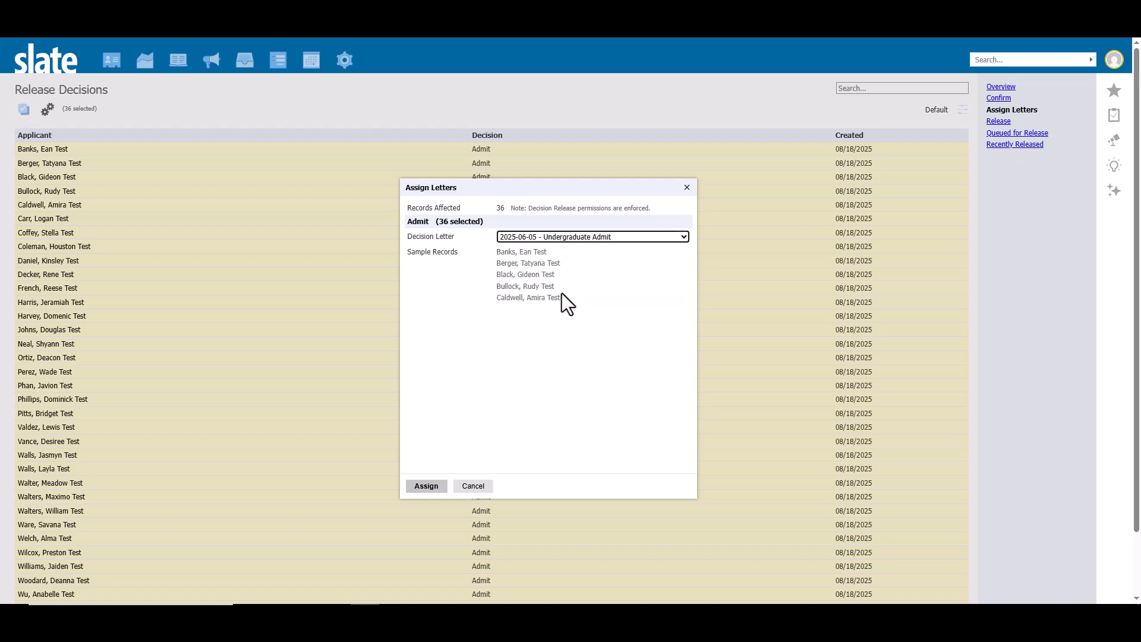
{"action": "left_click", "coordinate": [423, 490]}
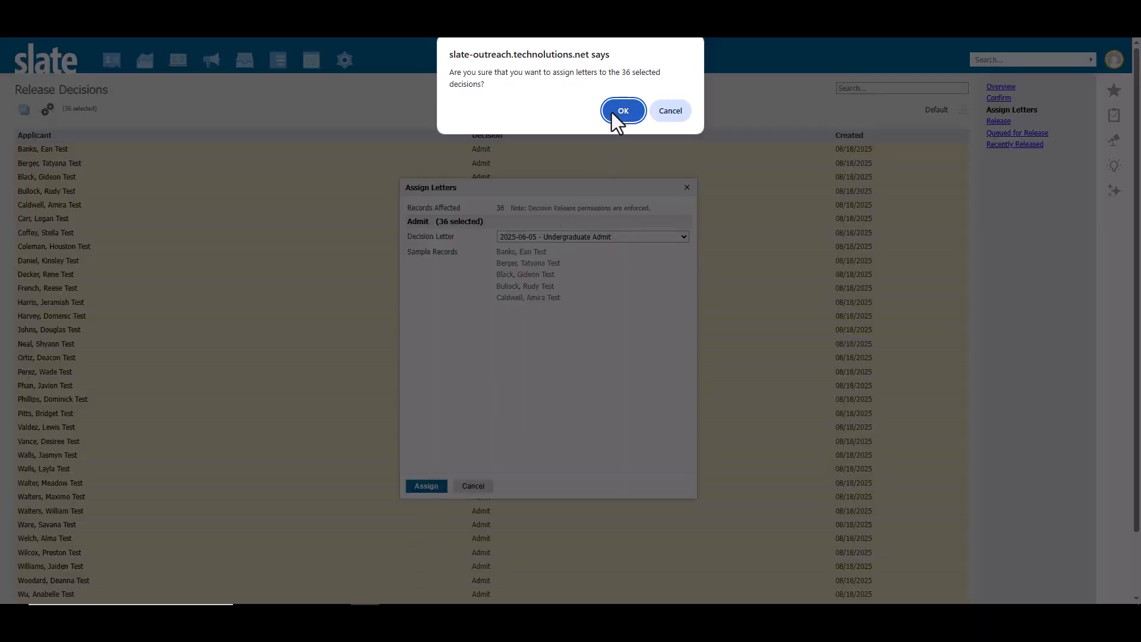
{"action": "left_click", "coordinate": [622, 111]}
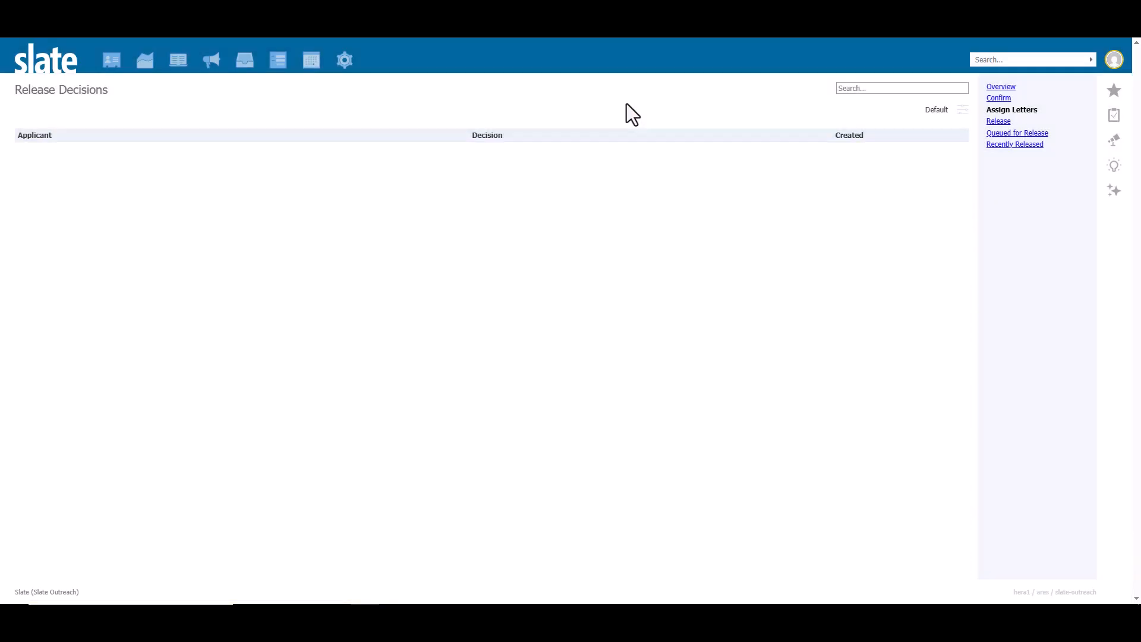
Step: Open the list of decisions ready for release, select all of them and open the batch release settings
{"action": "left_click", "coordinate": [1001, 123]}
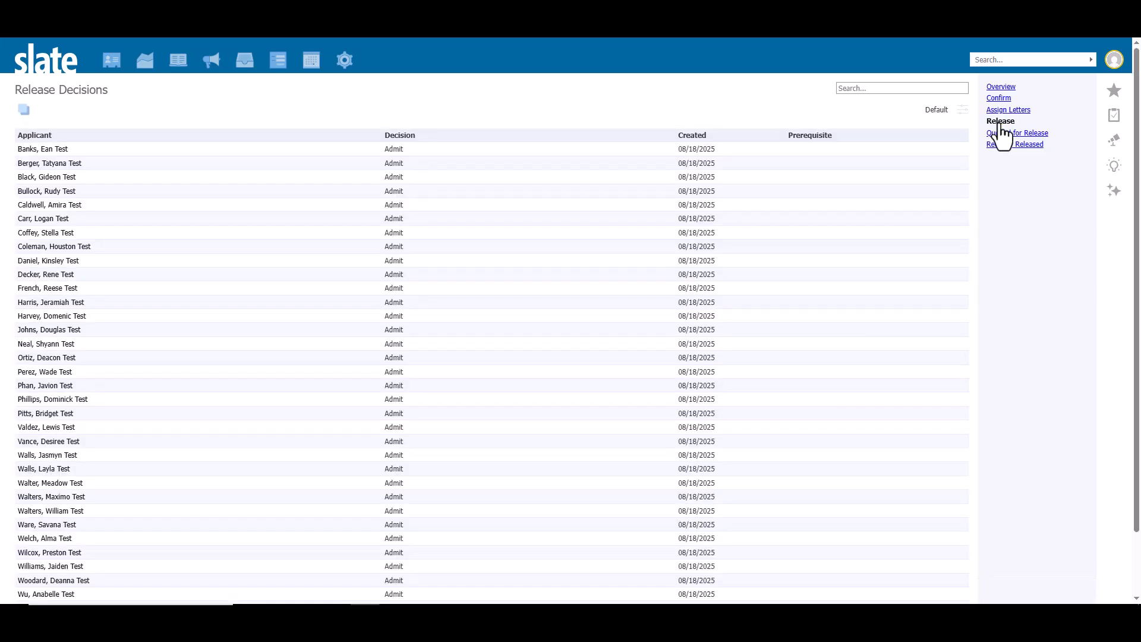
{"action": "left_click", "coordinate": [392, 152]}
{"action": "left_click", "coordinate": [24, 111]}
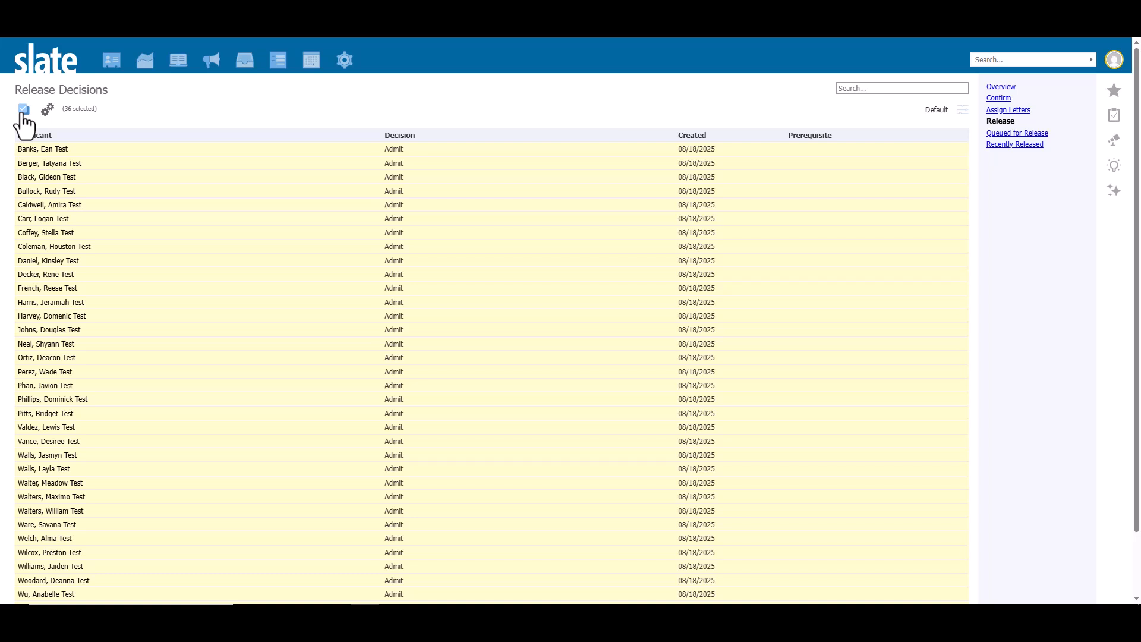
{"action": "left_click", "coordinate": [47, 110]}
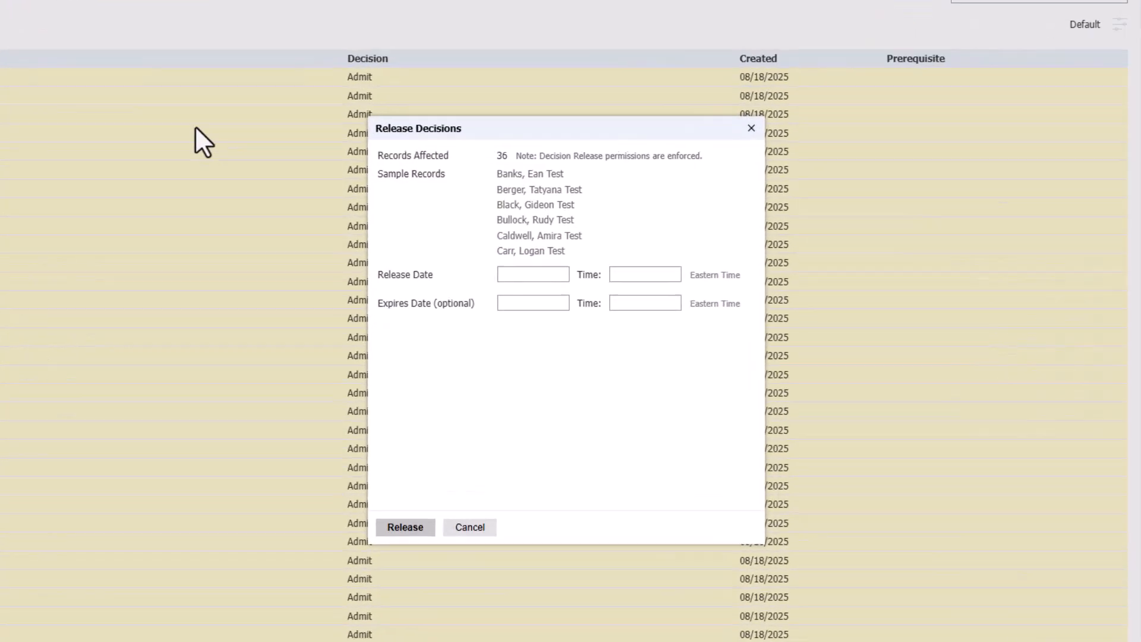
Step: Release the selected decisions with release date 09/10/2025 at 5:00 pm, and open the list of decisions queued for release
{"action": "left_click", "coordinate": [525, 297]}
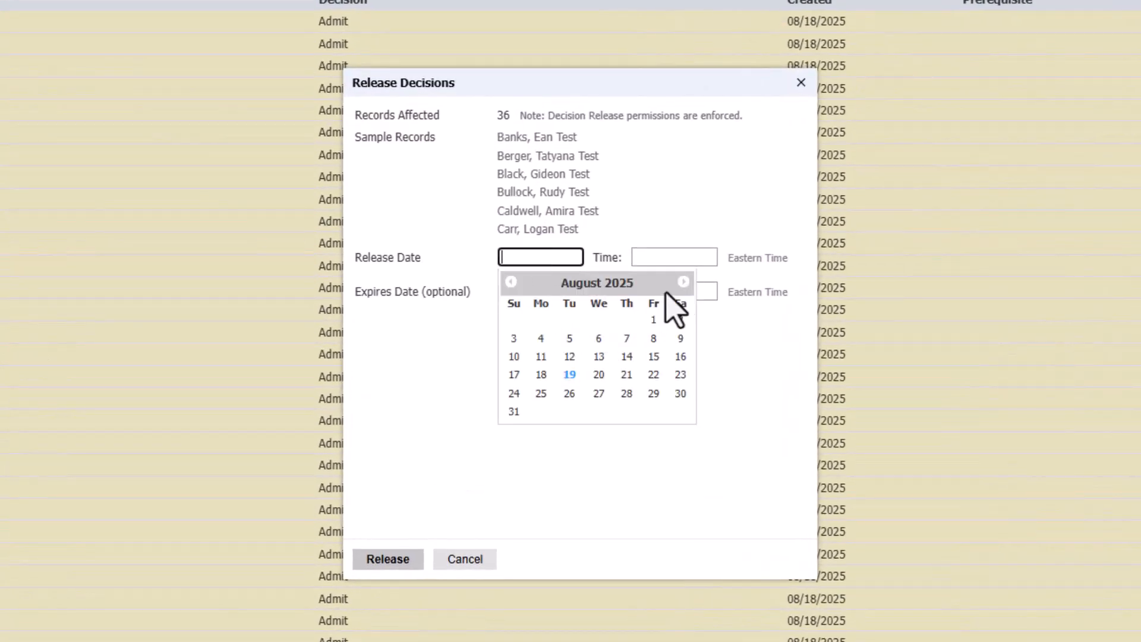
{"action": "left_click", "coordinate": [682, 283]}
{"action": "left_click", "coordinate": [597, 342]}
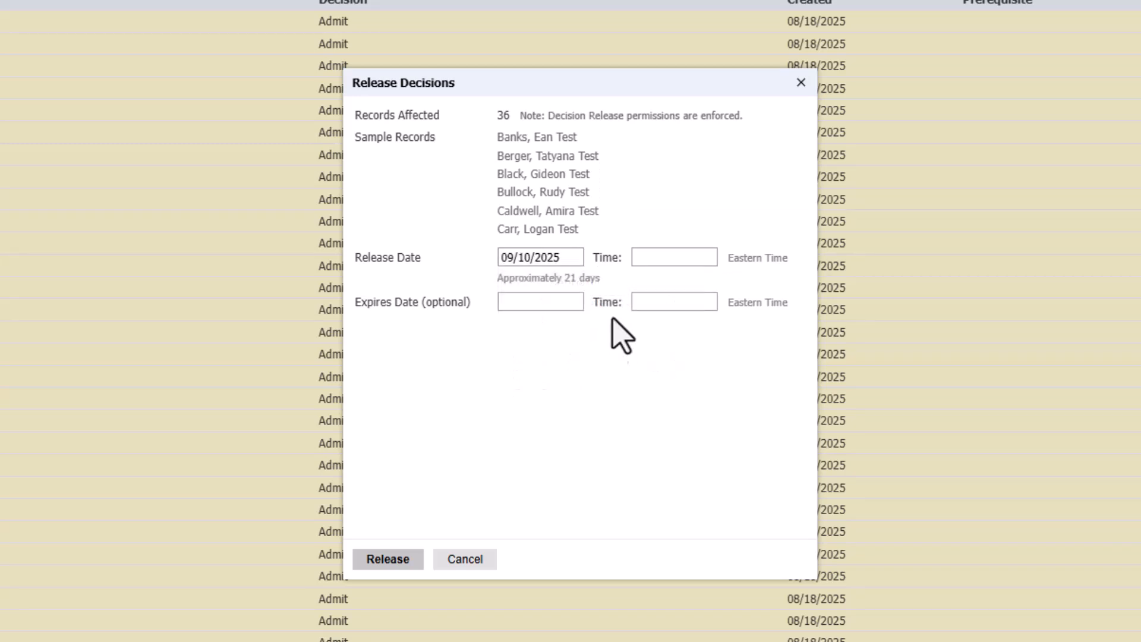
{"action": "left_click", "coordinate": [653, 259]}
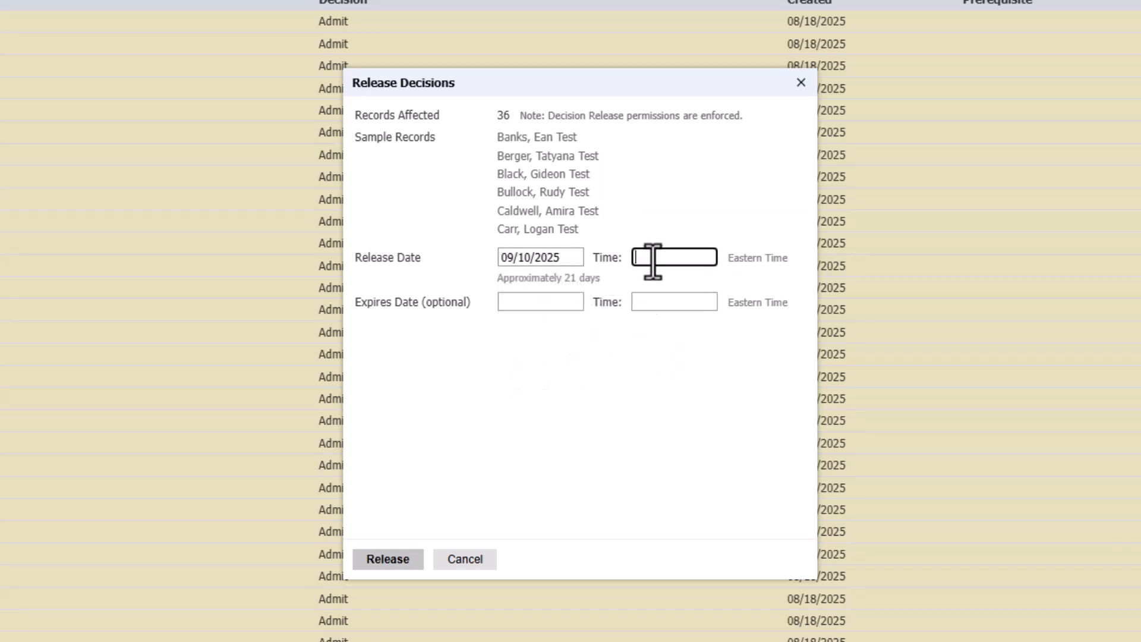
{"action": "type", "text": "5:"}
{"action": "type", "text": "00 pm"}
{"action": "left_click", "coordinate": [383, 560]}
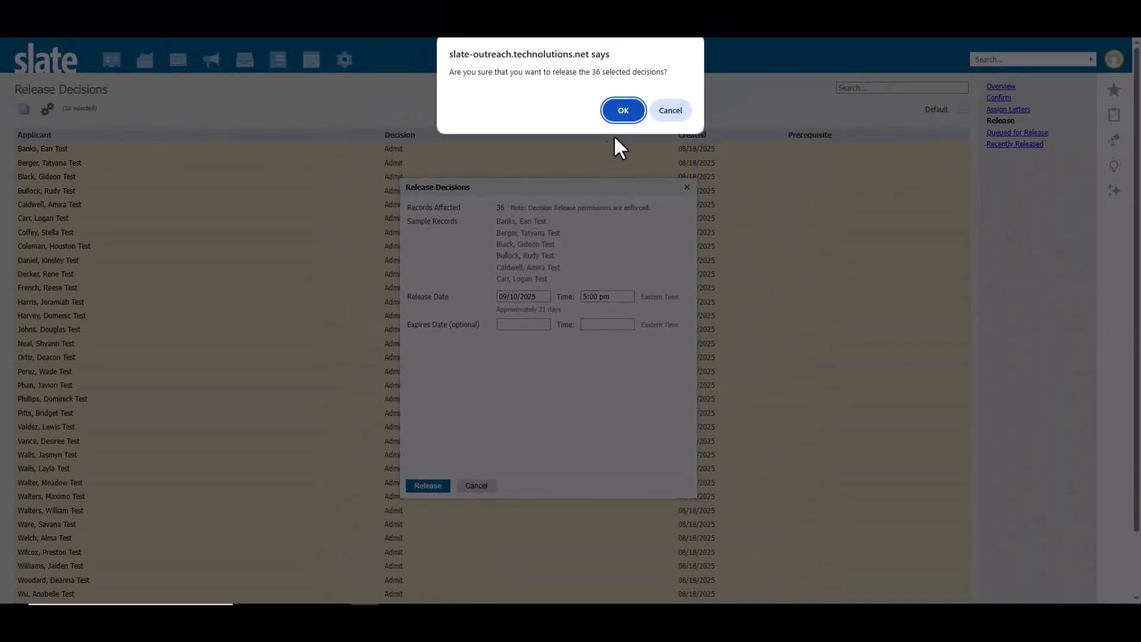
{"action": "left_click", "coordinate": [628, 112]}
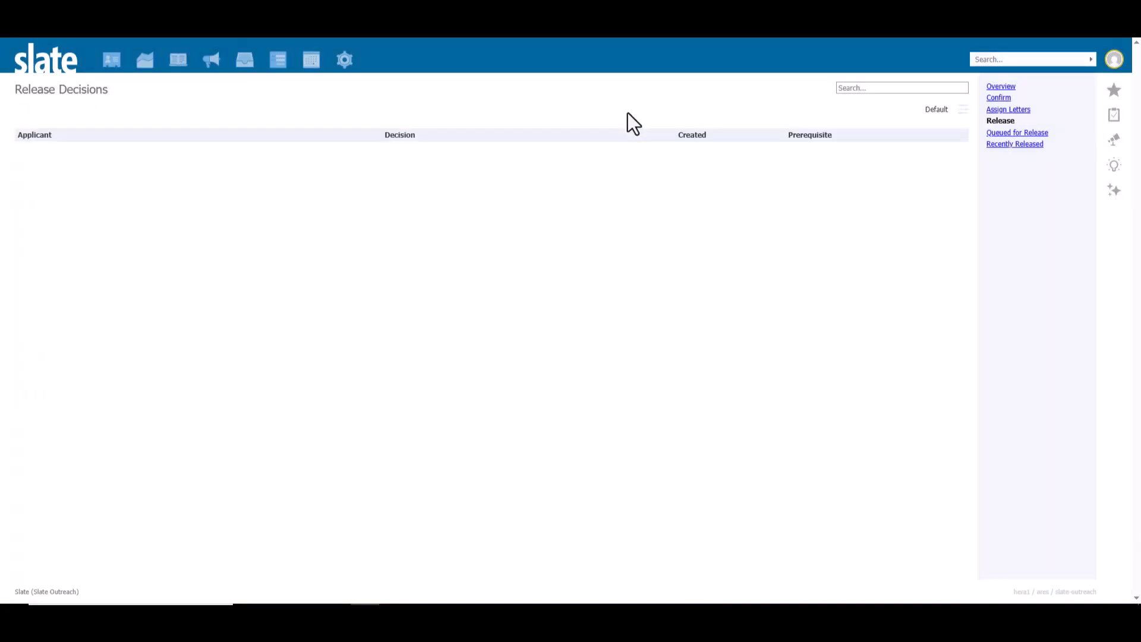
{"action": "left_click", "coordinate": [1001, 135]}
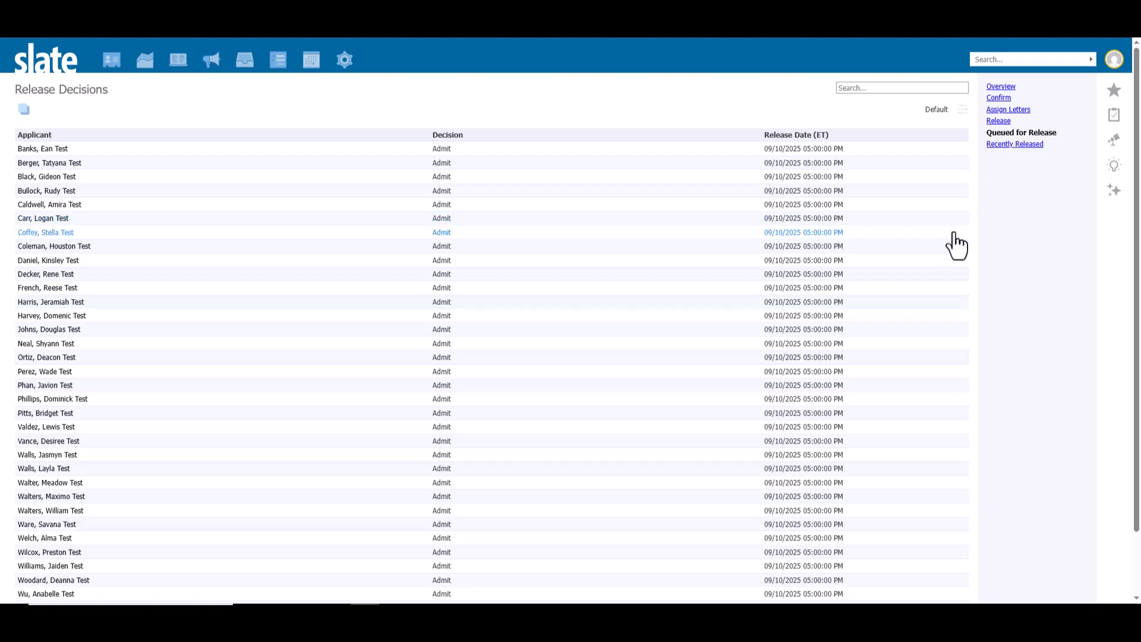